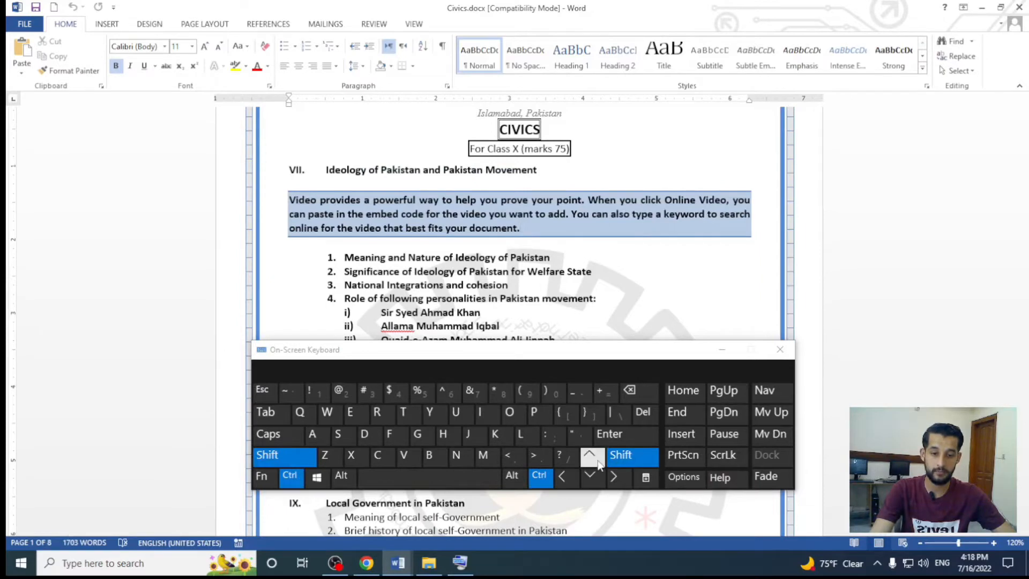
Select the blue-shaded "Video provides" paragraph, and shrink the on-screen keyboard and move it clear of the numbered lists
click(589, 455)
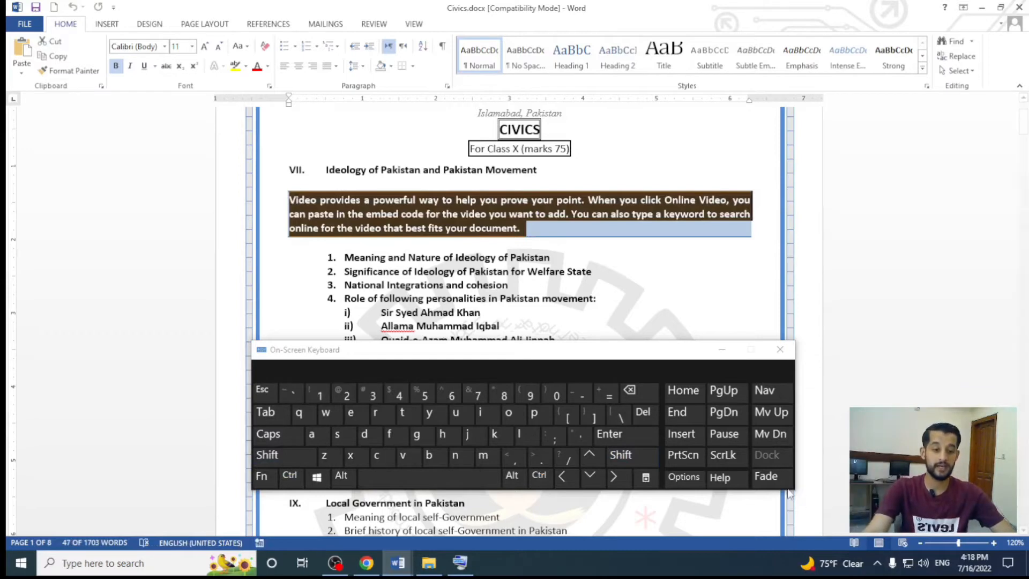
drag(795, 488, 728, 457)
drag(442, 361, 467, 60)
Reselect the blue-shaded "Video provides" paragraph from its end and move it to directly above "Meaning and Nature of Ideology of Pakistan"
click(529, 230)
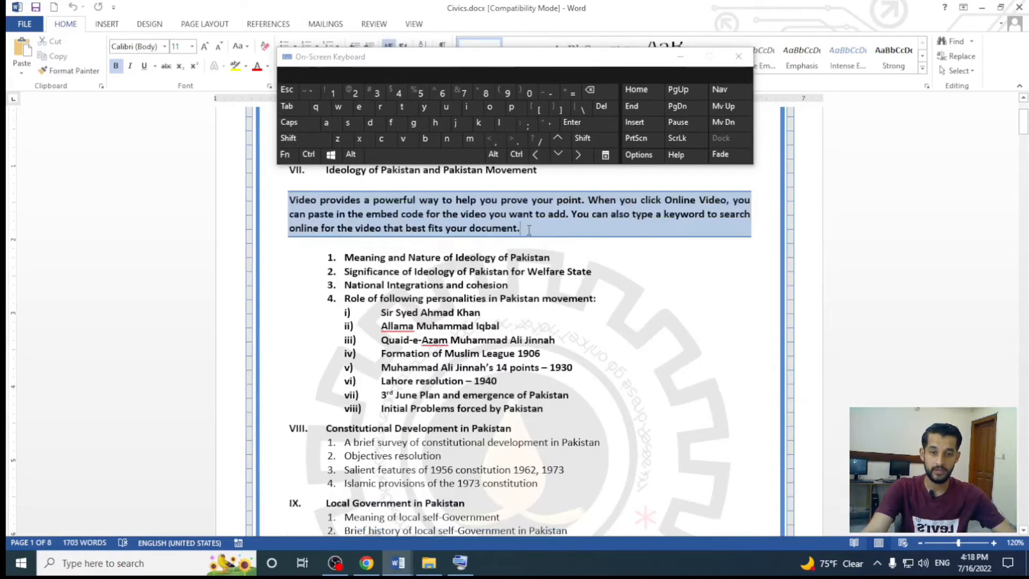
click(309, 154)
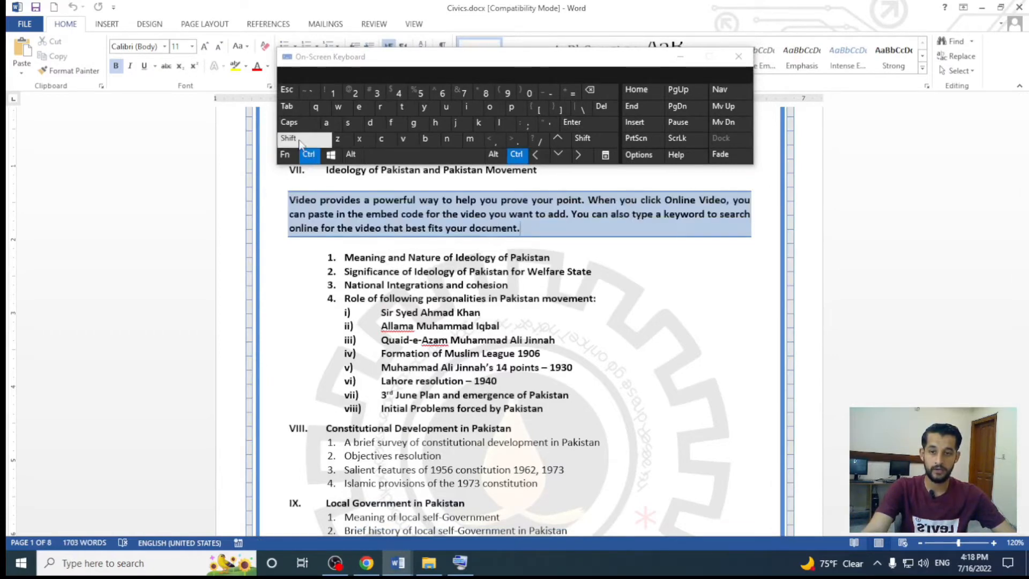
click(290, 138)
click(558, 139)
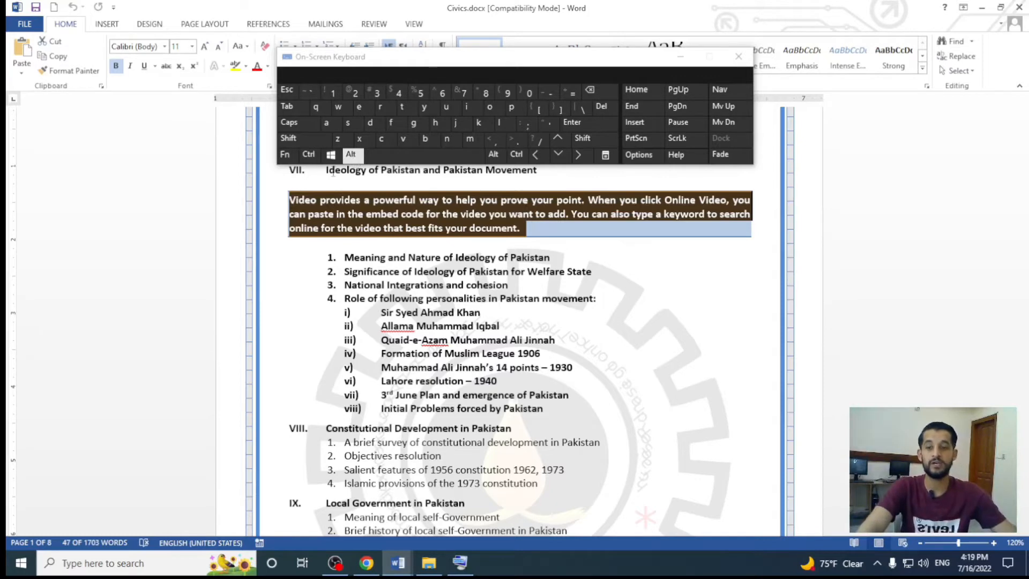
click(337, 159)
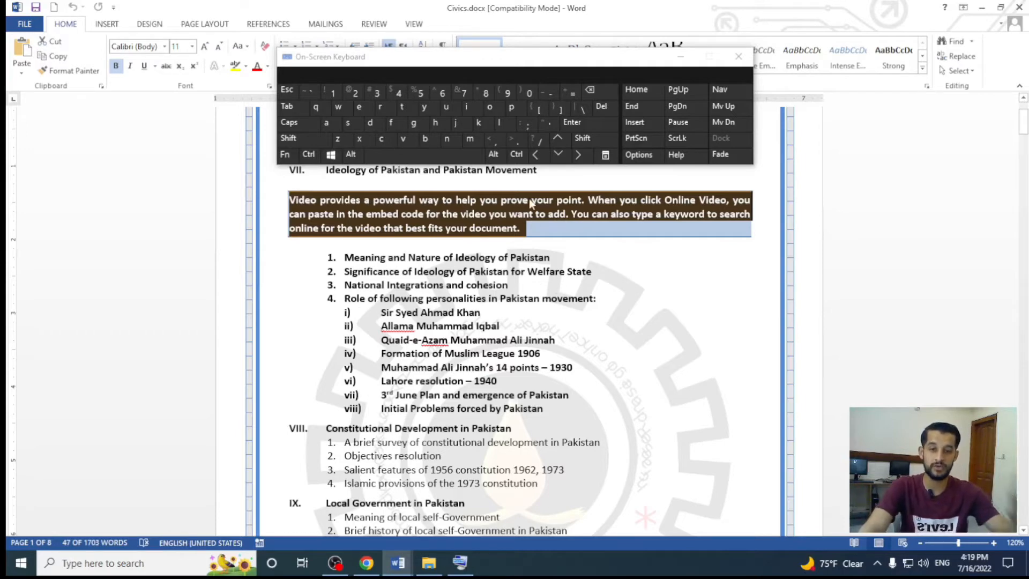
click(348, 156)
click(317, 139)
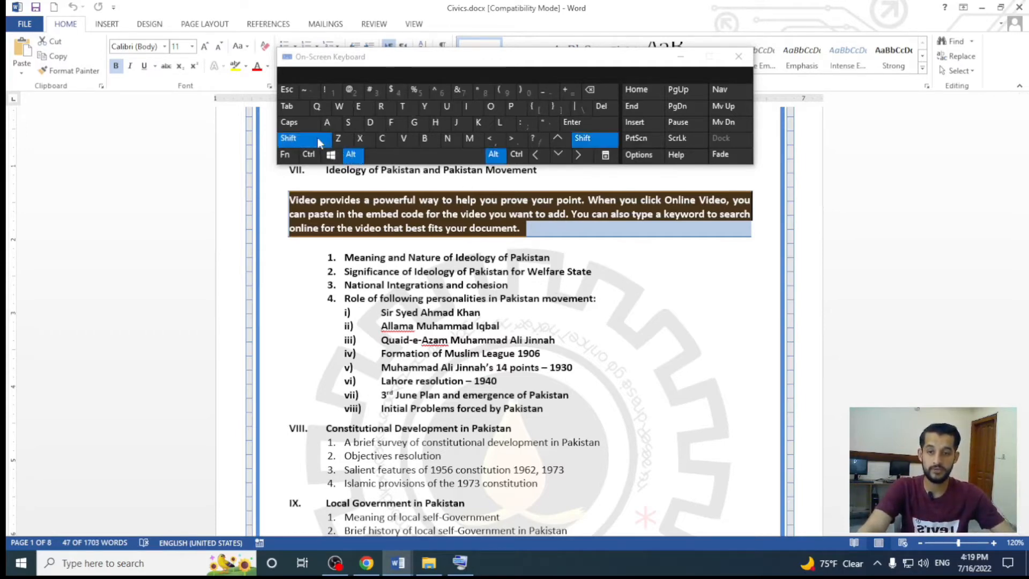
click(558, 155)
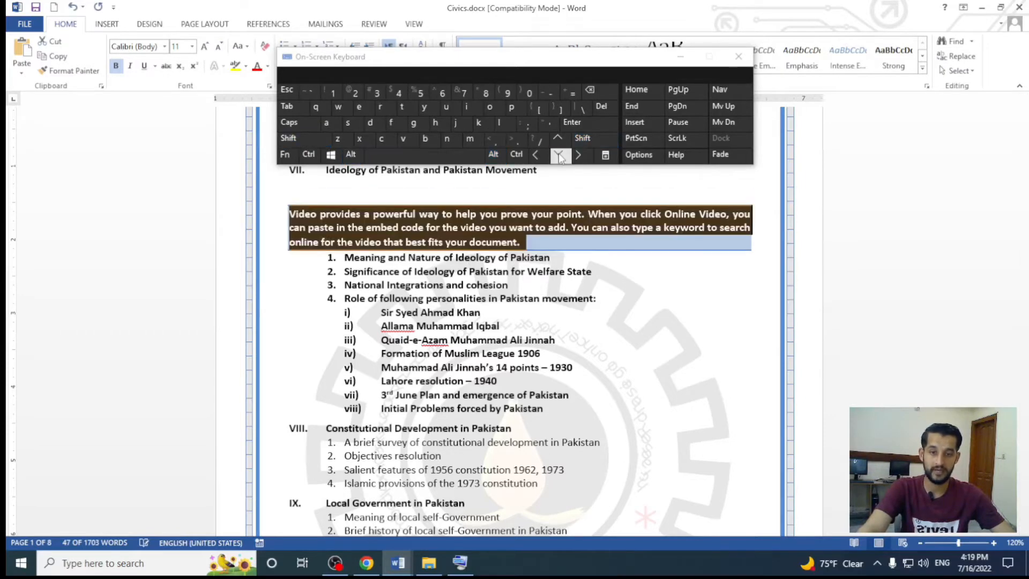
click(559, 157)
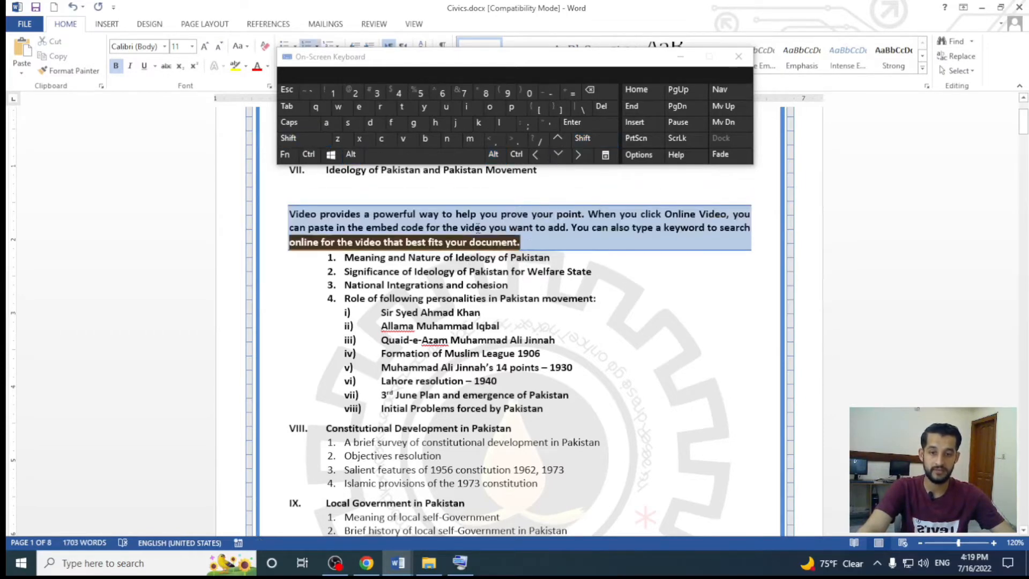
Select the whole "Video provides" paragraph and move it one paragraph down, below "Meaning and Nature of Ideology of Pakistan"
drag(478, 228, 294, 197)
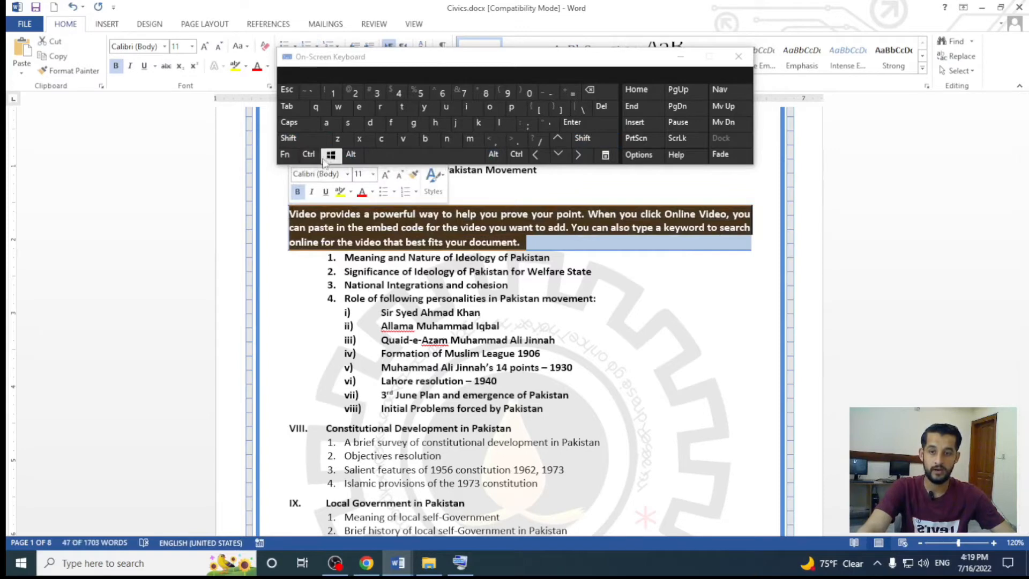
click(351, 155)
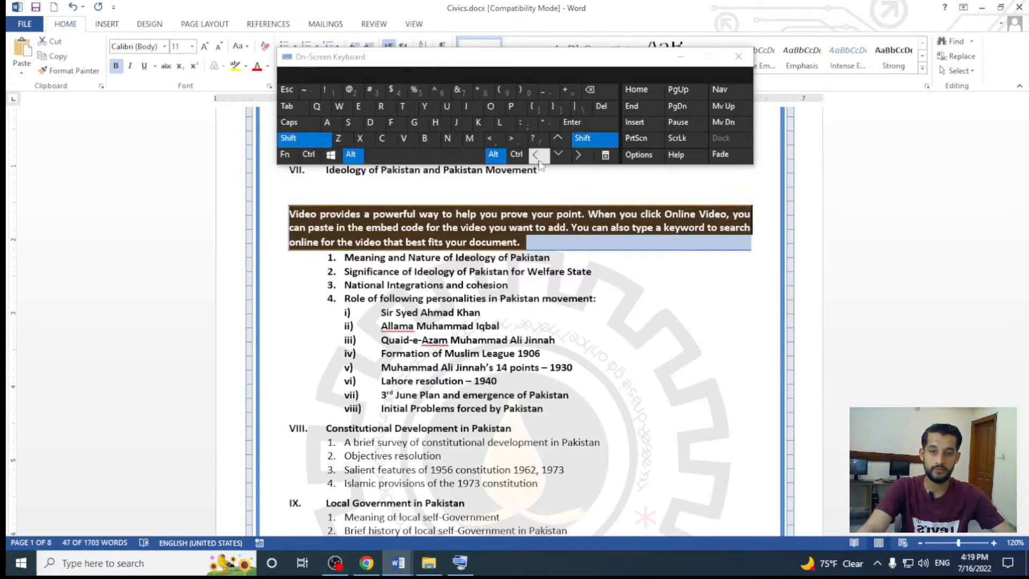
click(558, 156)
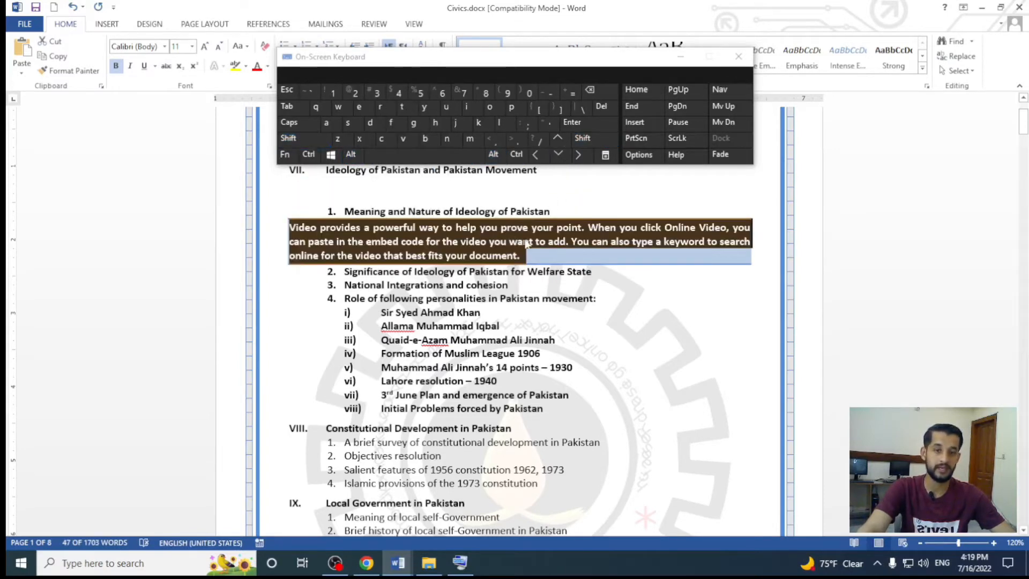
click(562, 156)
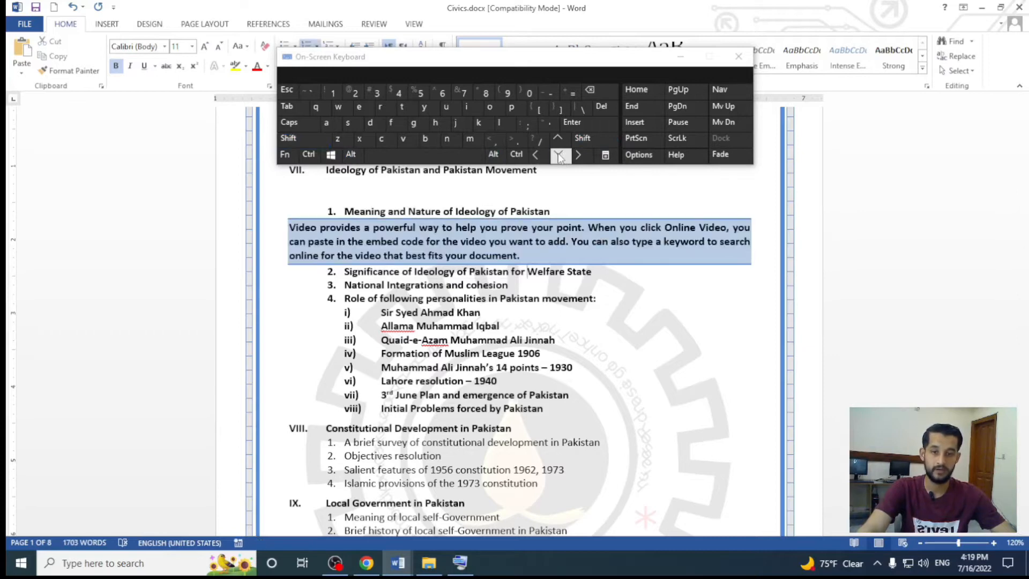
Select the "Video provides" paragraph and move it below list item 2, "Significance of Ideology of Pakistan for Welfare State"
drag(523, 257, 281, 219)
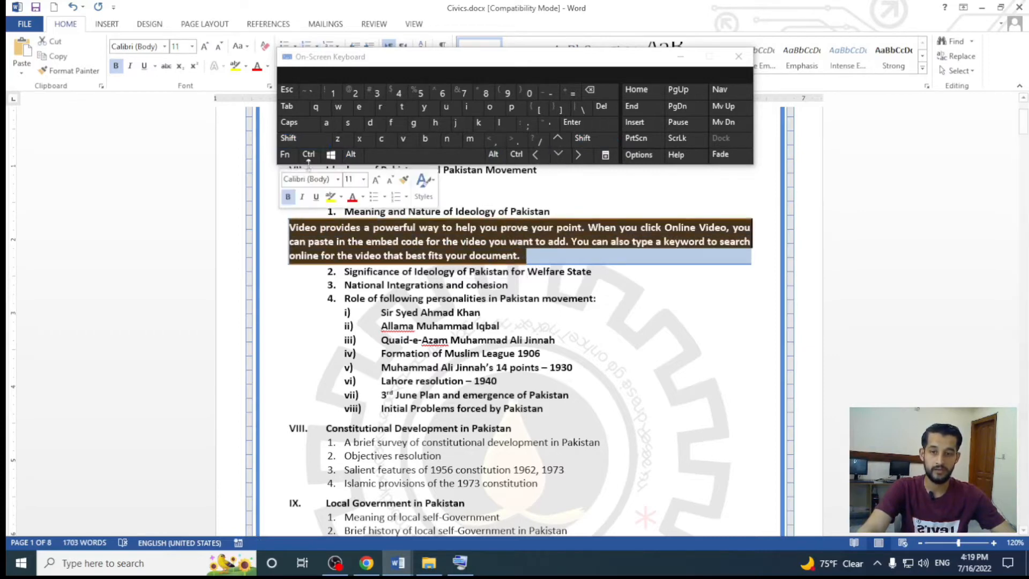
click(351, 155)
click(325, 143)
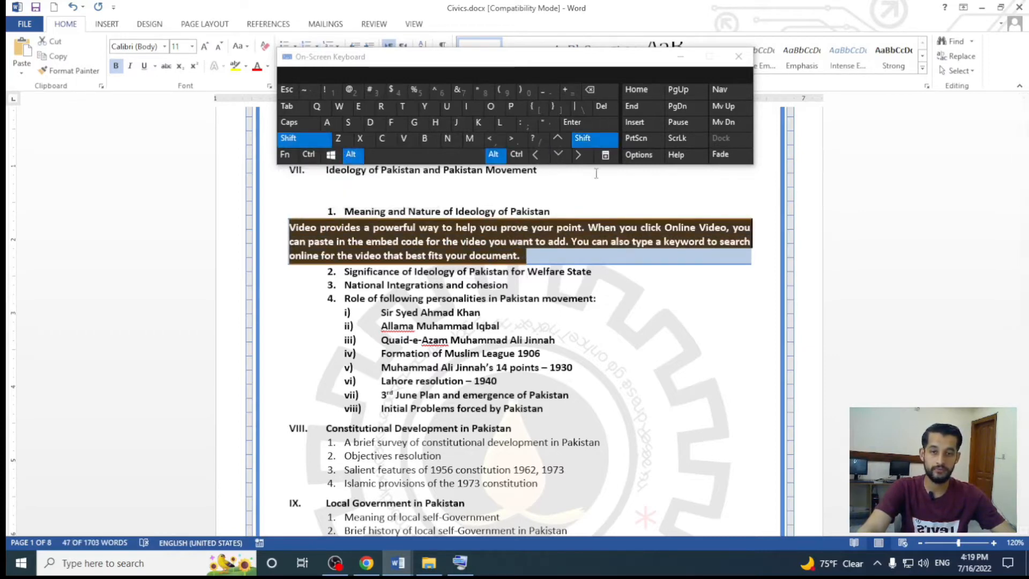
click(561, 158)
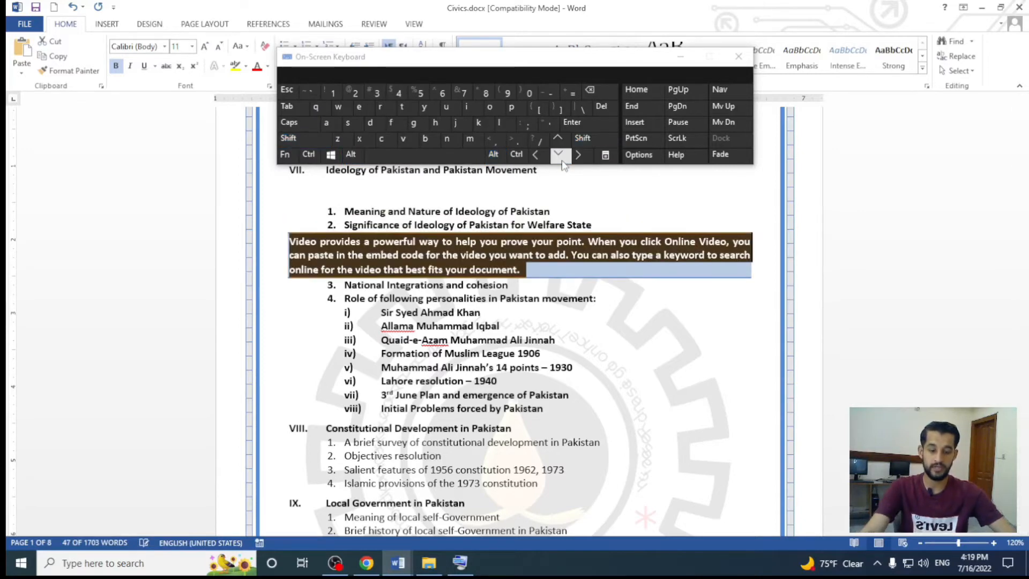
click(559, 156)
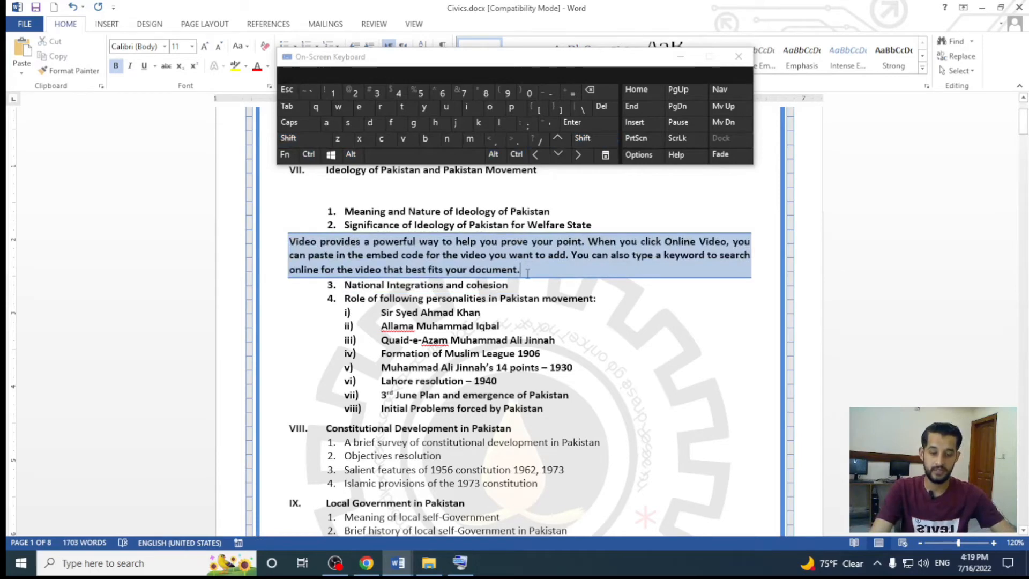
Select the "Video provides" paragraph and move it down past sections VIII to X to below the red-shaded "question papers" paragraph
key(ctrl+shift+Up)
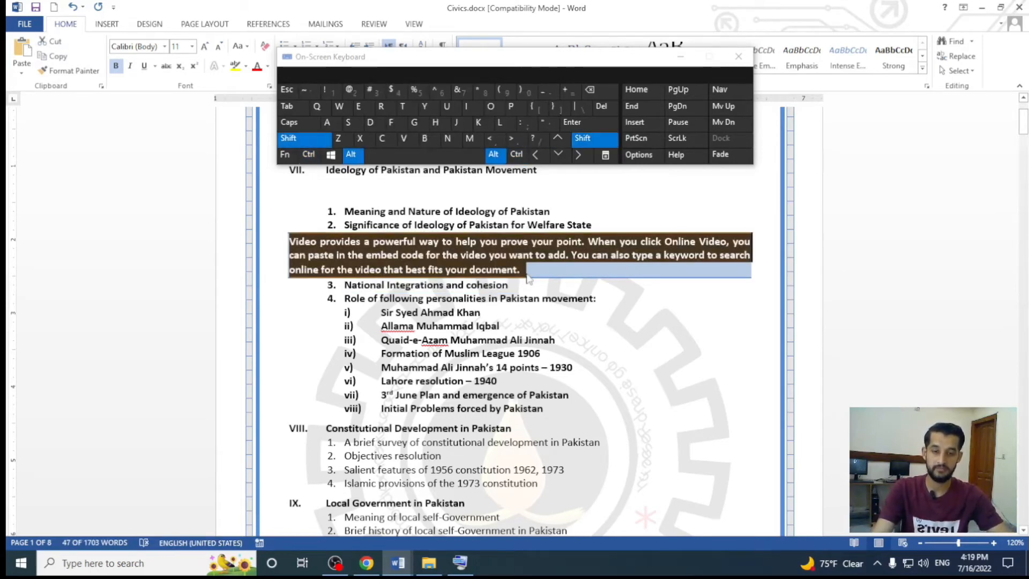
key(alt+shift+Down)
key(alt+shift+Down)
key(alt+shift+Down)
key(alt+shift+Down)
key(alt+shift+Down)
key(alt+shift+Down)
key(alt+shift+Down)
key(alt+shift+Down)
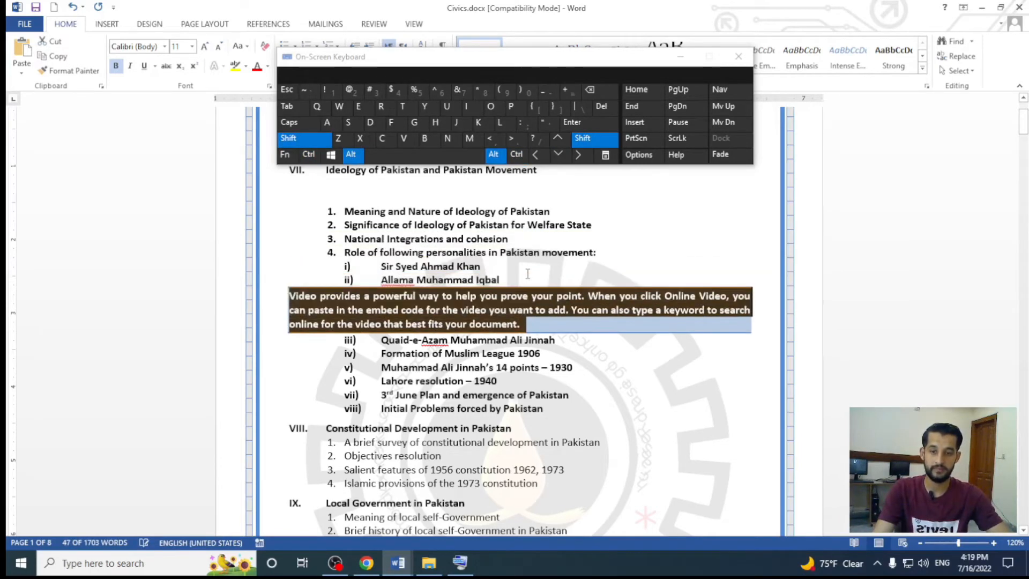
key(alt+shift+Down)
key(alt+shift+Down)
key(alt+shift+Down)
key(alt+shift+Down)
key(alt+shift+Down)
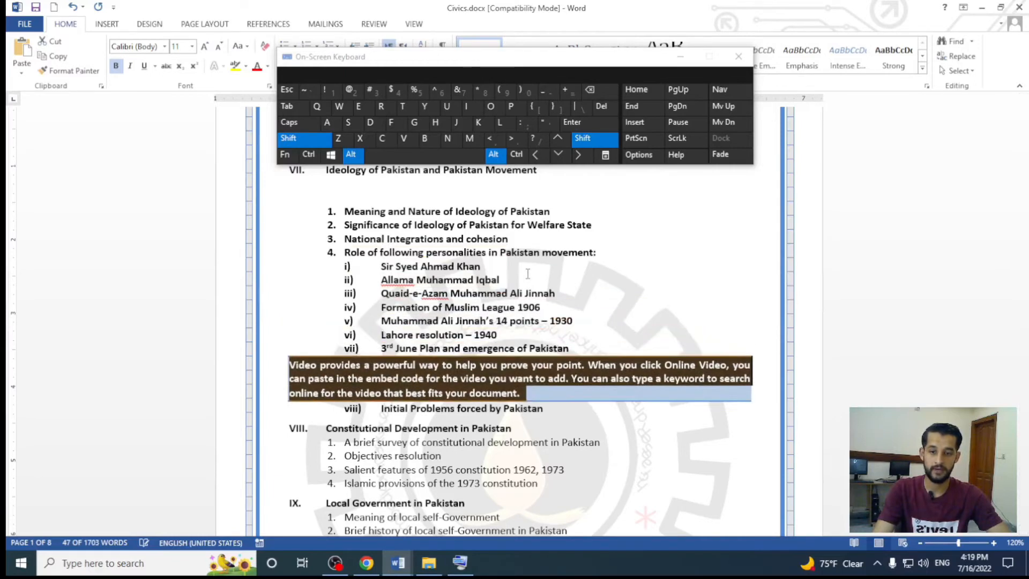
key(alt+shift+Down)
key(alt+shift+Down)
key(alt+shift+Down)
key(alt+shift+Down)
key(alt+shift+Down)
key(alt+shift+Down)
key(alt+shift+Down)
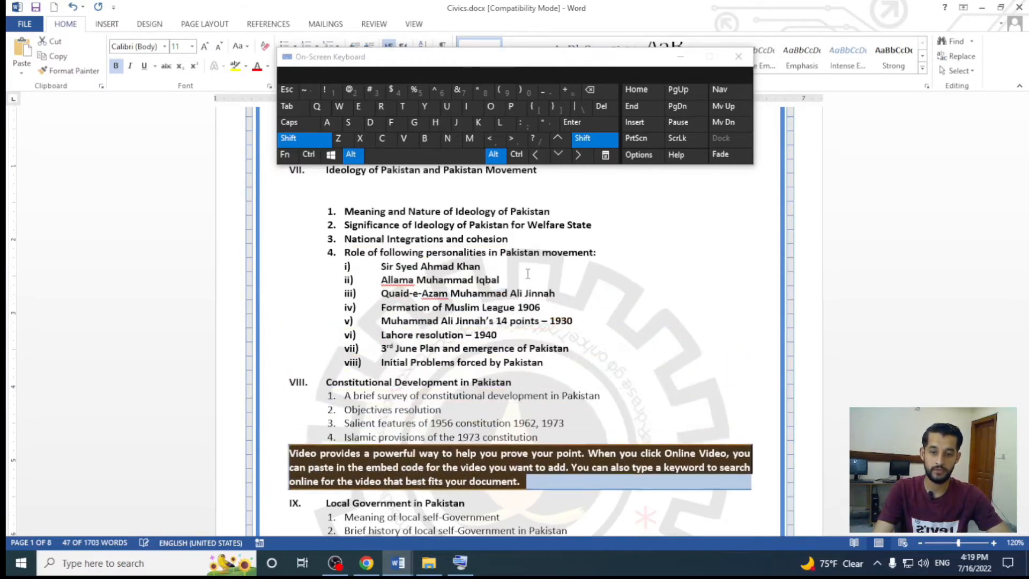
key(alt+shift+Down)
key(alt+shift+Down)
key(alt+shift+Down)
key(alt+shift+Down)
key(alt+shift+Down)
key(alt+shift+Down)
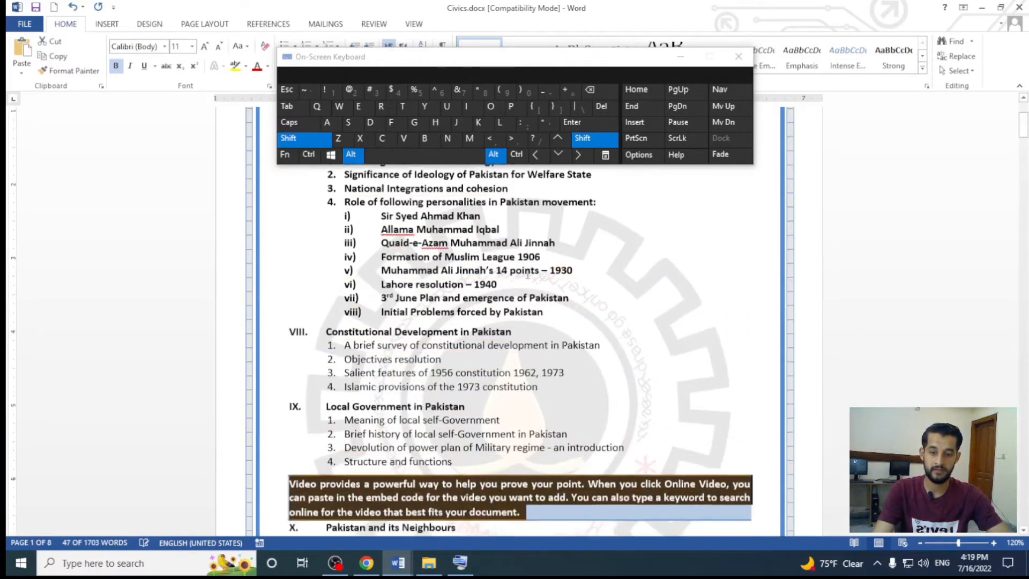
Move the "Video provides" paragraph back up to directly above the heading "RECOMMENDED REFERENCE BOOKS FOR CLASS X"
key(alt+shift+Down)
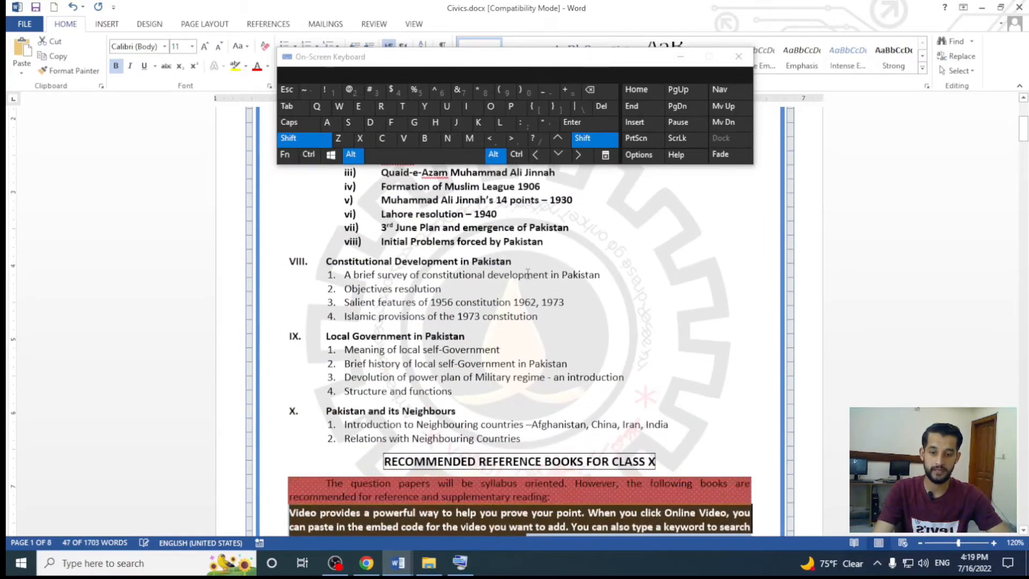
key(alt+shift+Up)
key(alt+shift+Up)
key(alt+shift+Up)
key(alt+shift+Up)
key(alt+shift+Down)
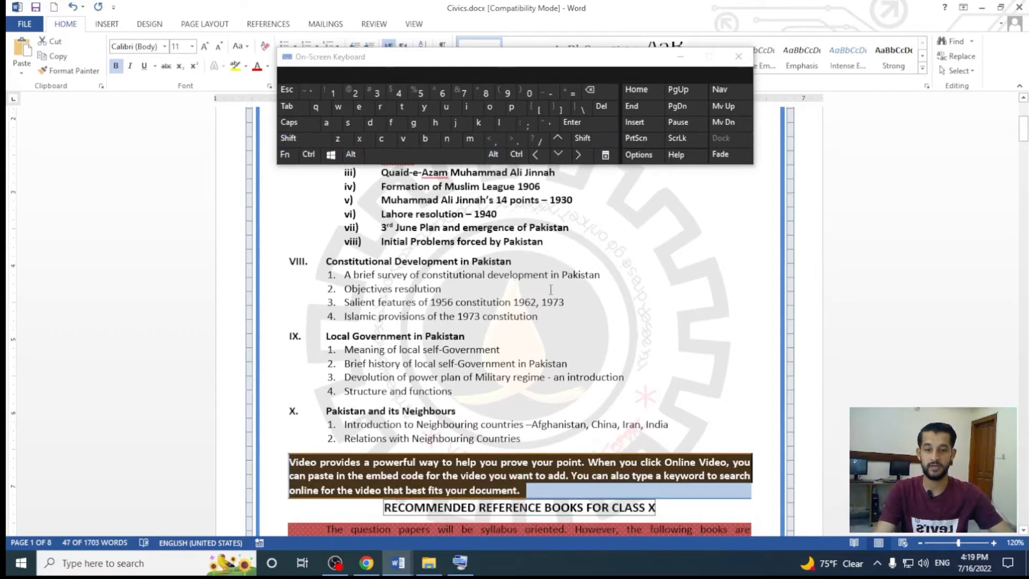
scroll(551, 290, down, 2)
click(542, 356)
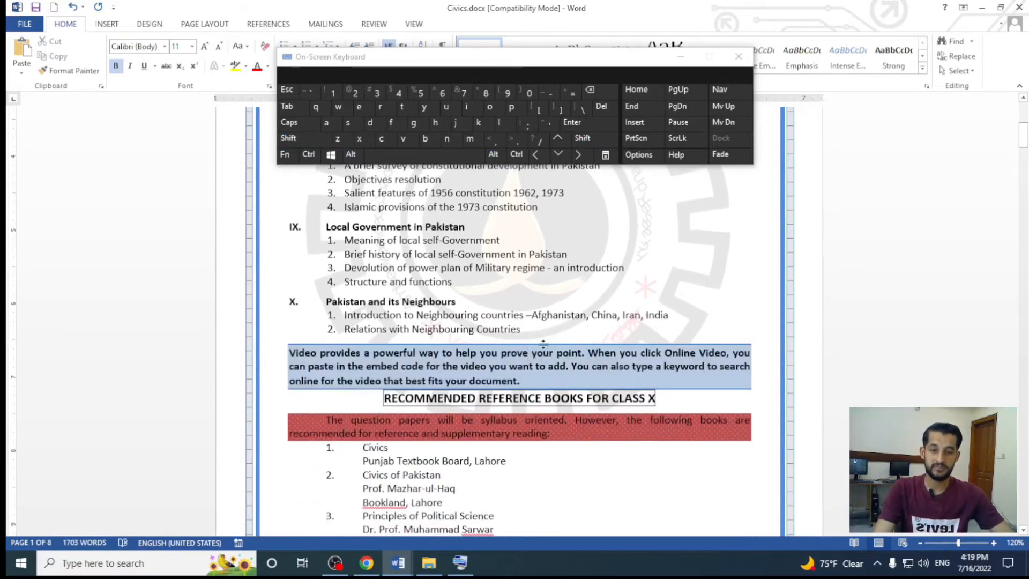
ctrl+scroll(544, 343, up, 5)
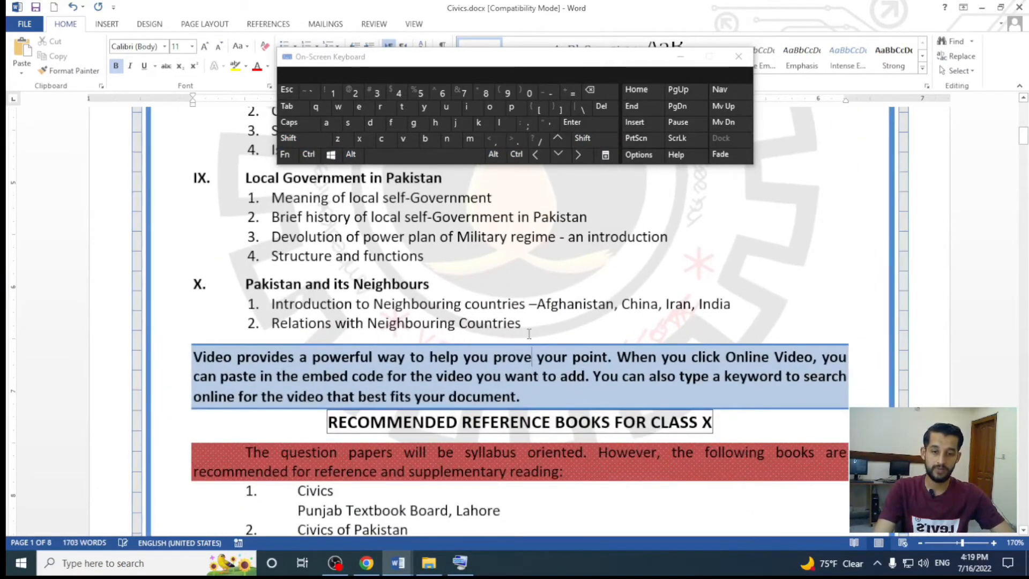
drag(536, 320, 374, 304)
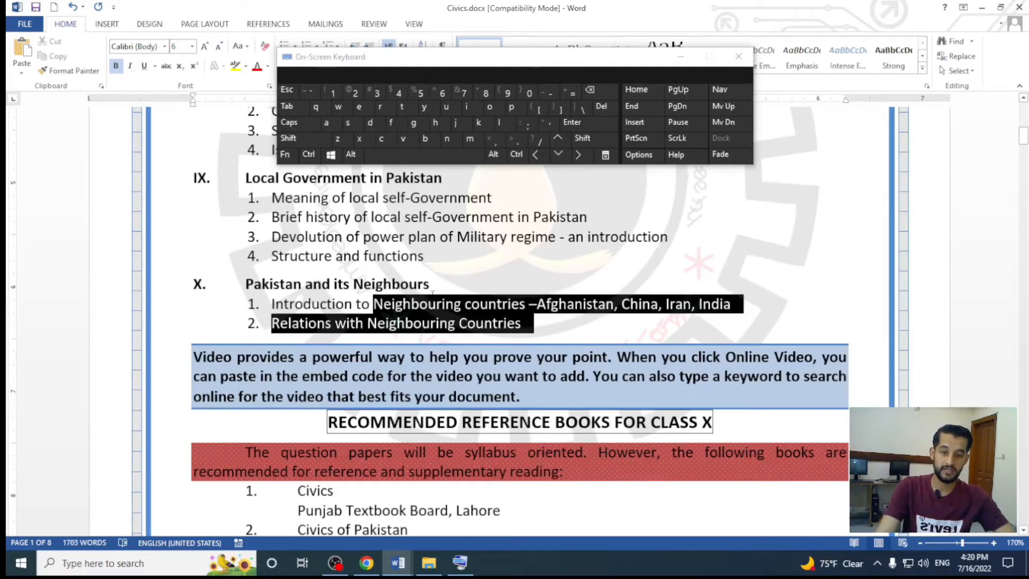
drag(483, 422, 472, 421)
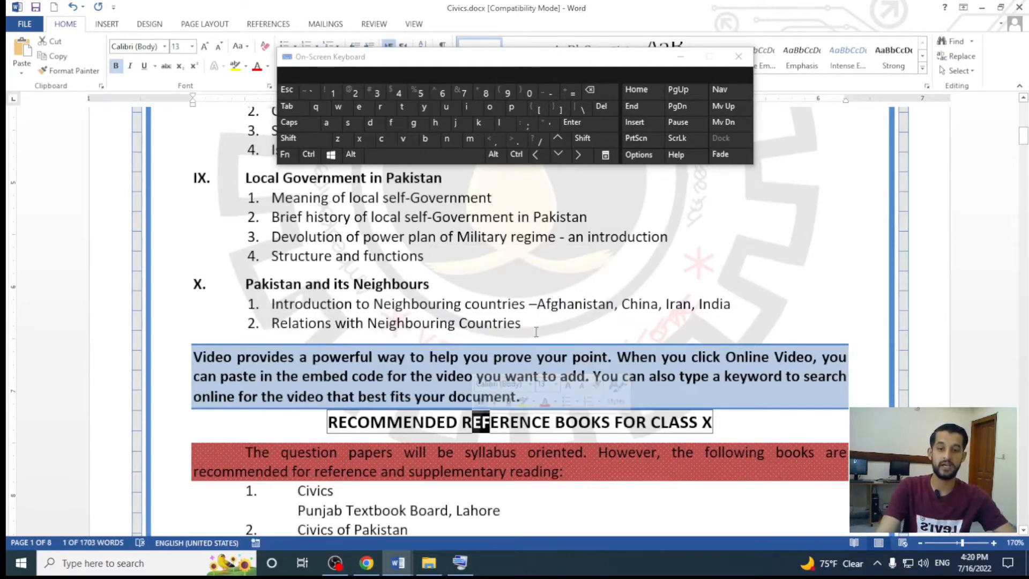
click(753, 398)
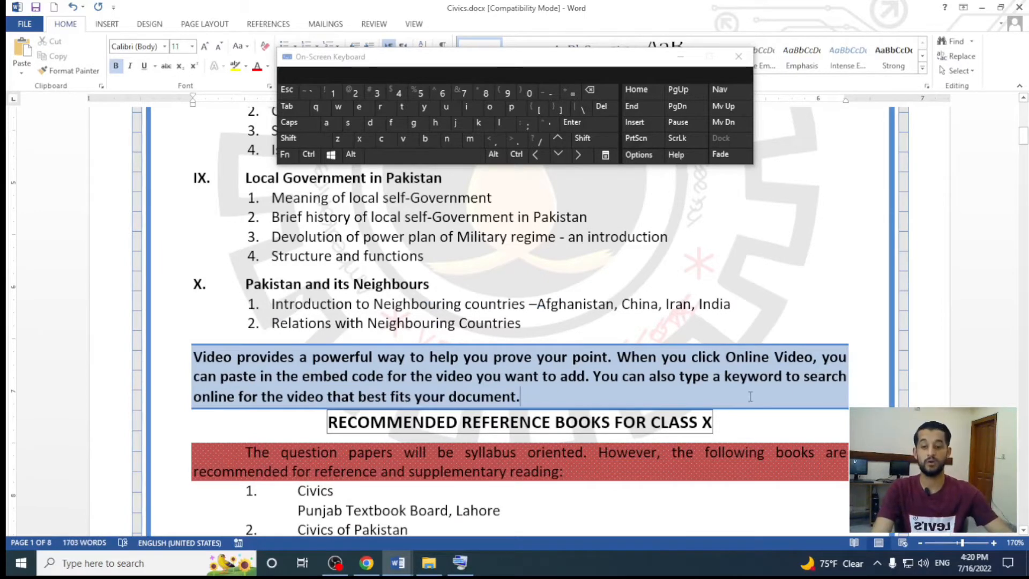
scroll(751, 396, down, 1)
drag(574, 426, 231, 405)
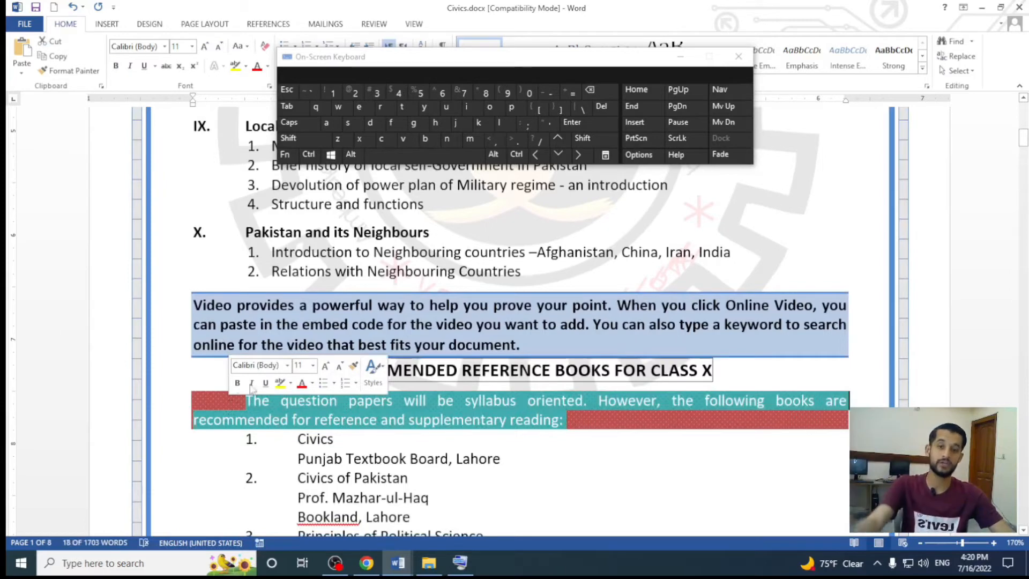
key(alt)
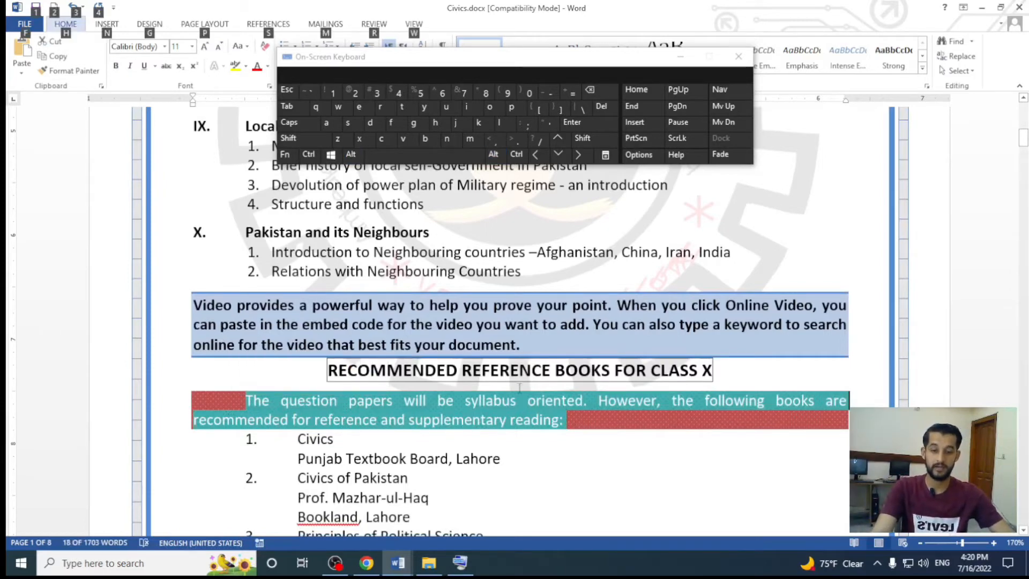
Select the red-shaded "question papers" paragraph from its end and move it up to directly above section IX, "Local Government in Pakistan"
click(574, 420)
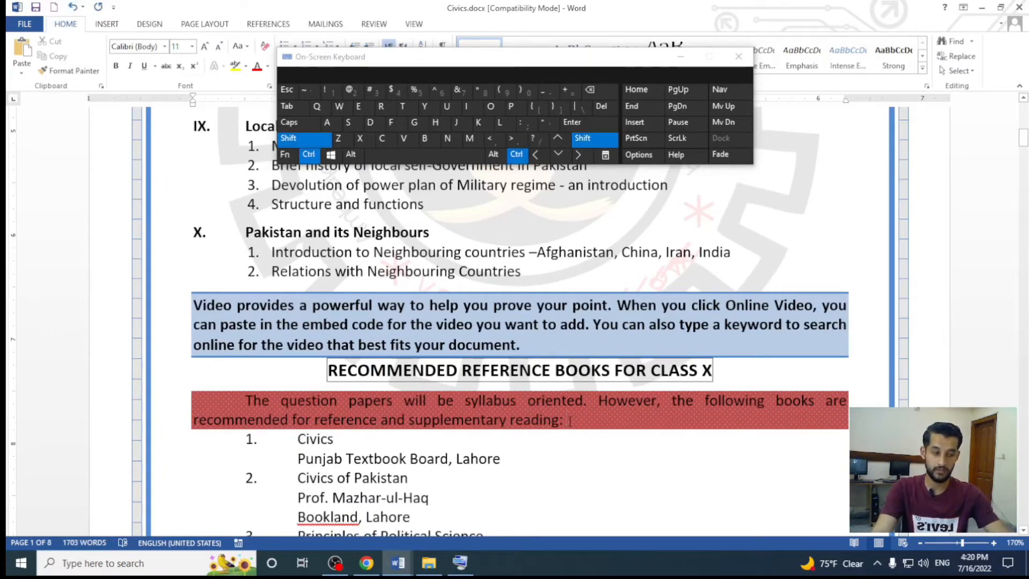
key(ctrl+shift+Up)
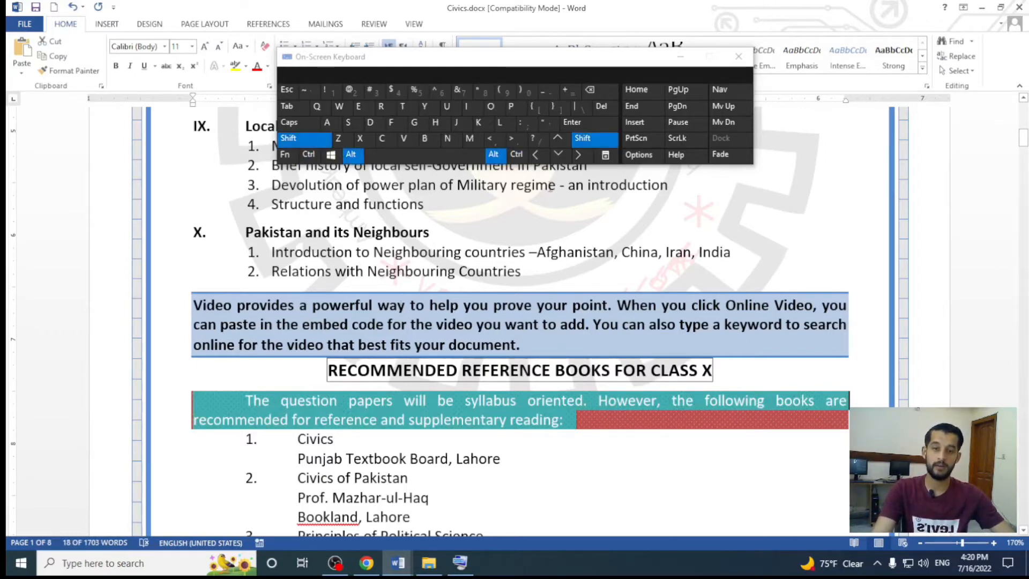
click(559, 140)
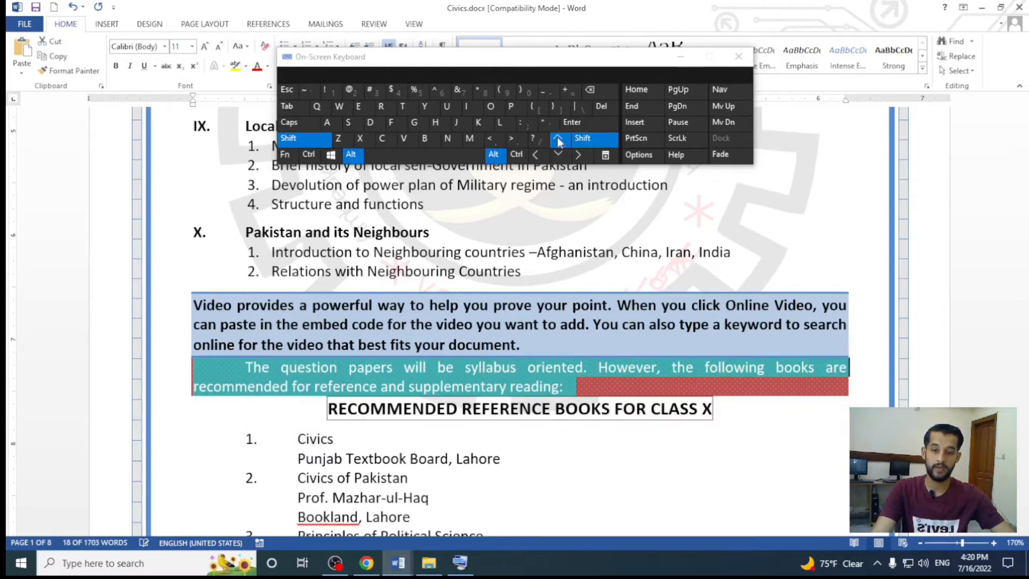
click(558, 140)
click(558, 140)
click(558, 140)
click(558, 140)
click(558, 140)
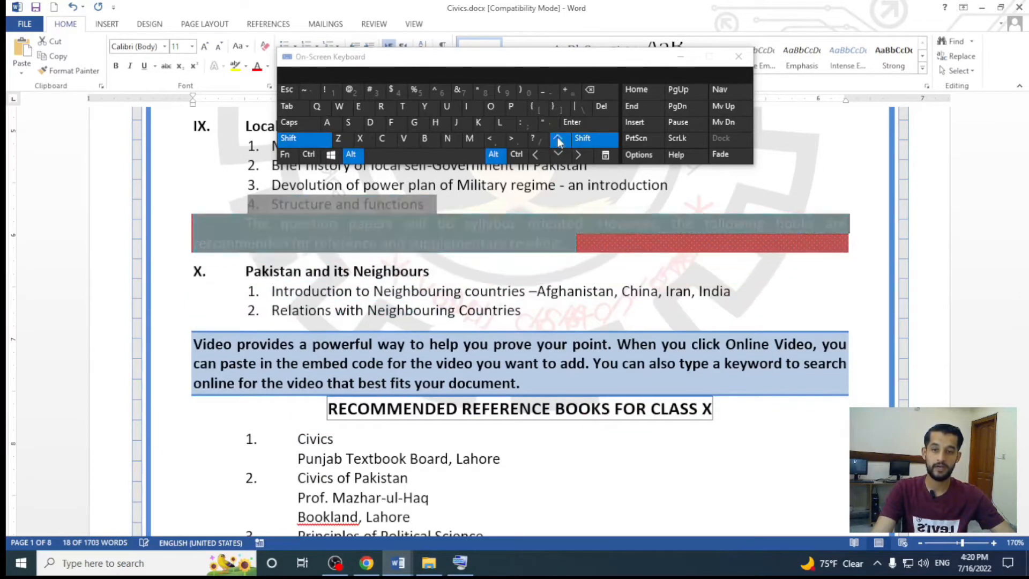
click(558, 140)
click(558, 140)
click(558, 140)
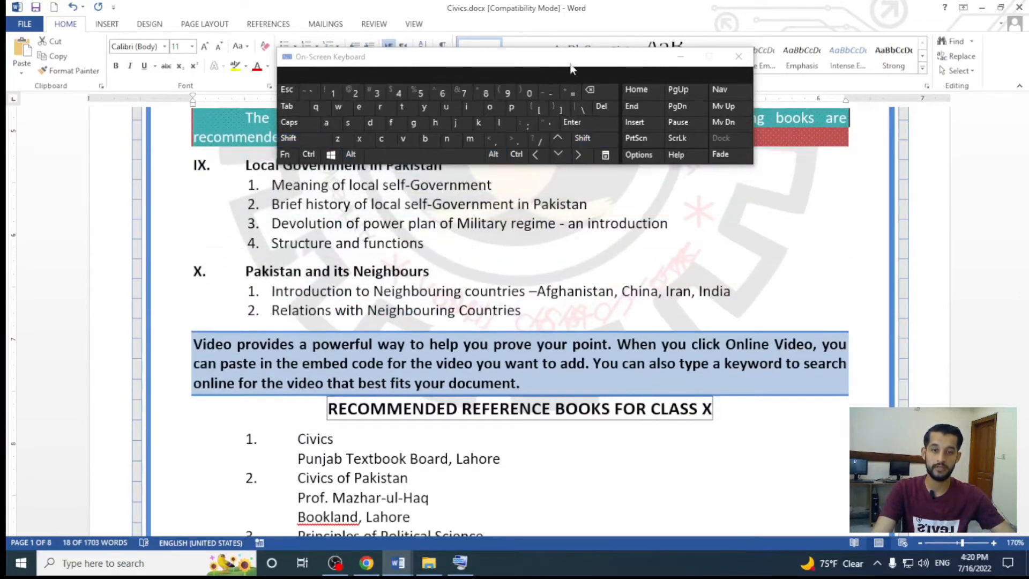
Move the on-screen keyboard lower and move the "question papers" paragraph up to directly above section VIII, "Constitutional Development in Pakistan"
drag(571, 62, 558, 358)
scroll(559, 358, up, 4)
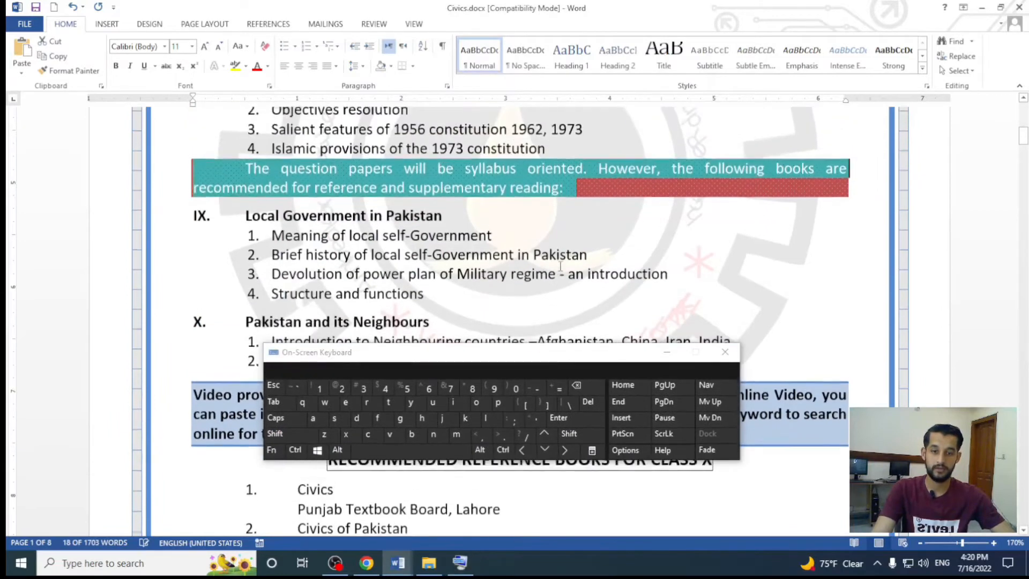
click(560, 433)
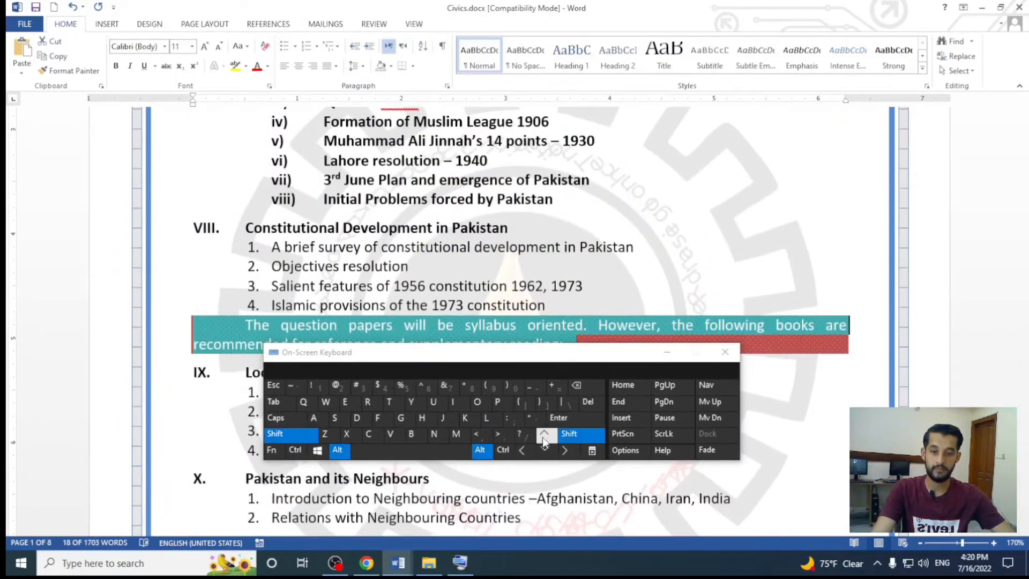
click(545, 435)
click(544, 435)
click(544, 437)
click(545, 436)
Move the "question papers" paragraph up through section VII to directly below list item 1, "Meaning and Nature of Ideology of Pakistan"
click(544, 437)
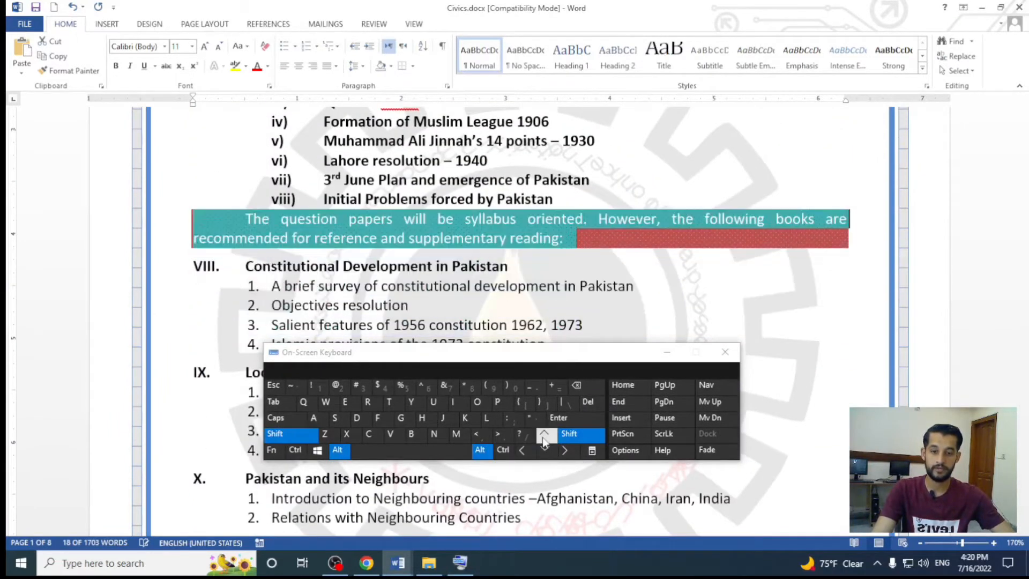
click(544, 437)
click(544, 437)
click(544, 437)
click(544, 437)
click(544, 437)
click(544, 437)
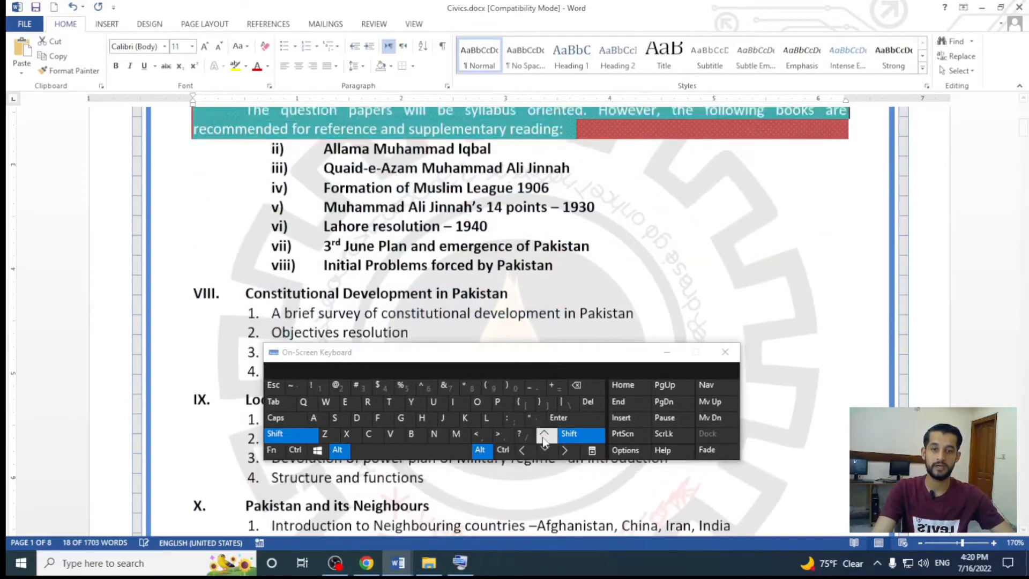
click(544, 437)
click(544, 437)
click(544, 437)
click(544, 437)
Move the "question papers" paragraph up to directly above the heading of section VII, "Ideology of Pakistan and Pakistan Movement"
scroll(563, 288, up, 4)
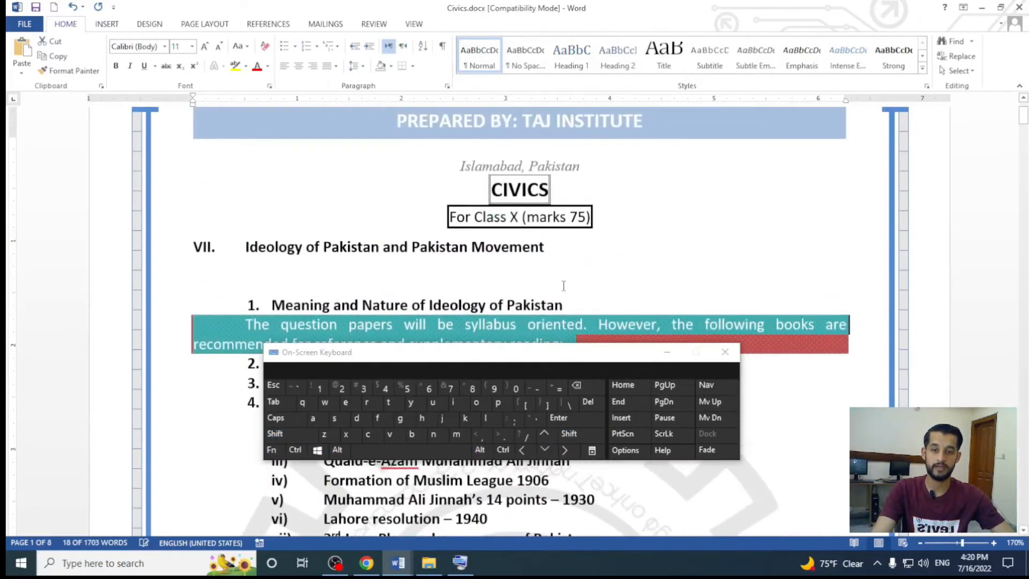
click(561, 434)
click(549, 439)
click(549, 439)
click(549, 439)
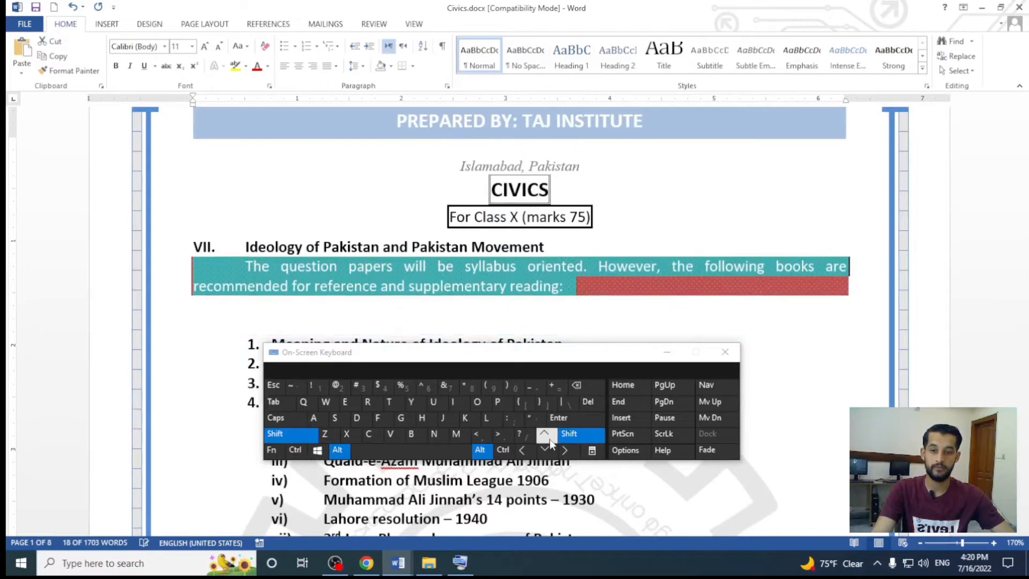
click(549, 439)
click(549, 440)
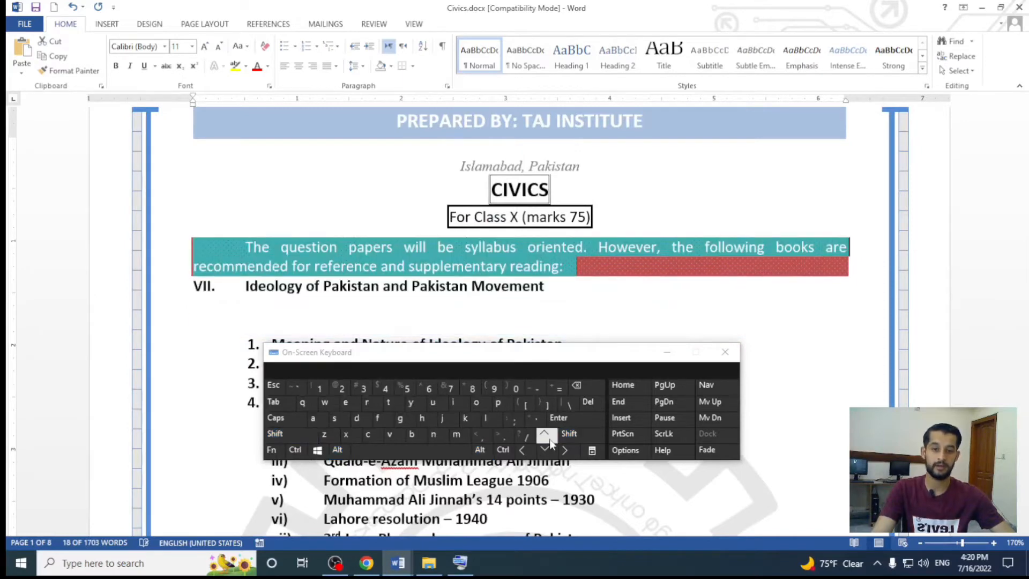
Delete one empty line between the section VII heading and list item 1
click(642, 263)
click(611, 311)
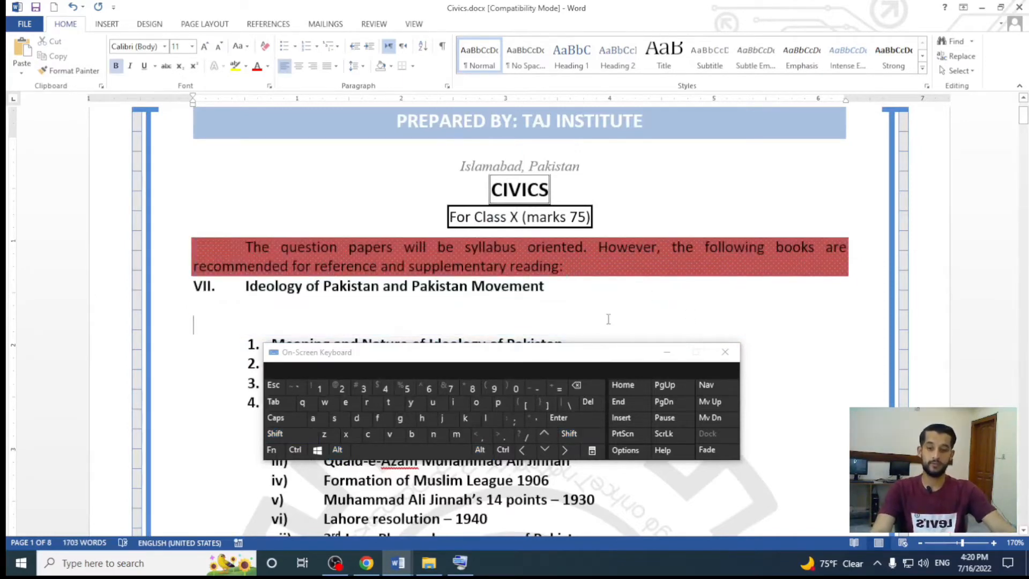
key(Delete)
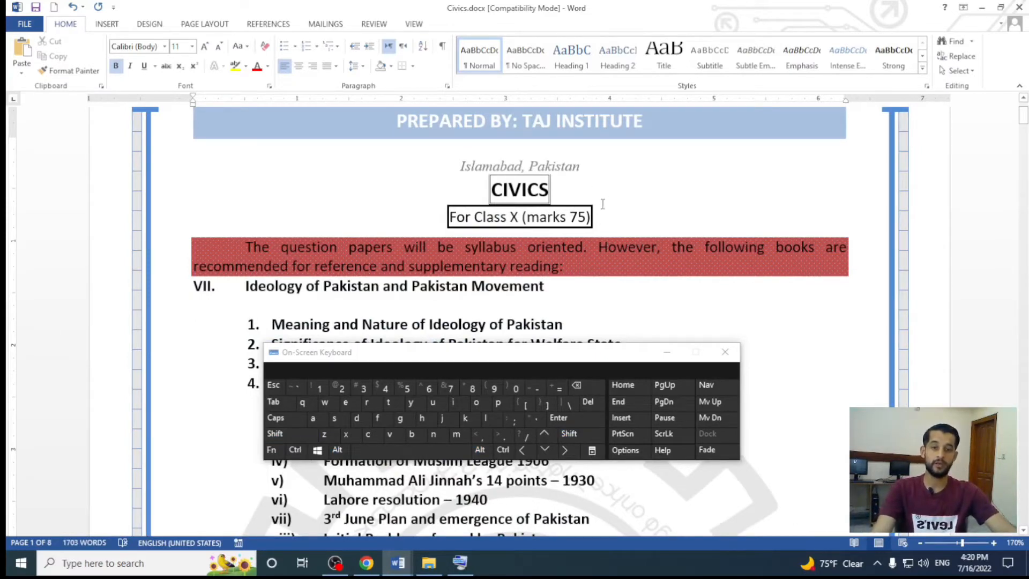
Select the whole "For Class X (marks 75)" line and move the on-screen keyboard off the section VII list
drag(603, 215, 444, 217)
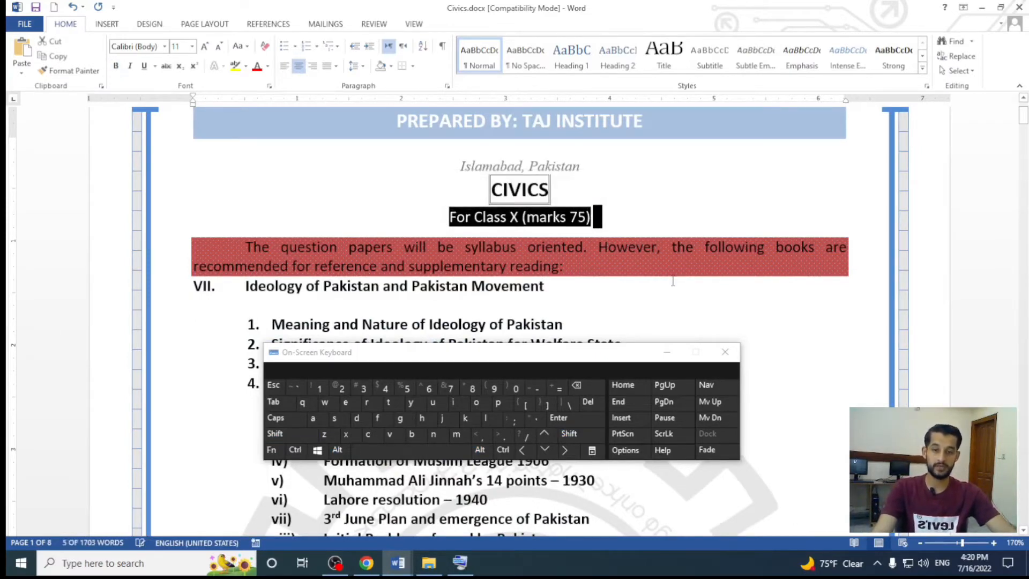
click(627, 219)
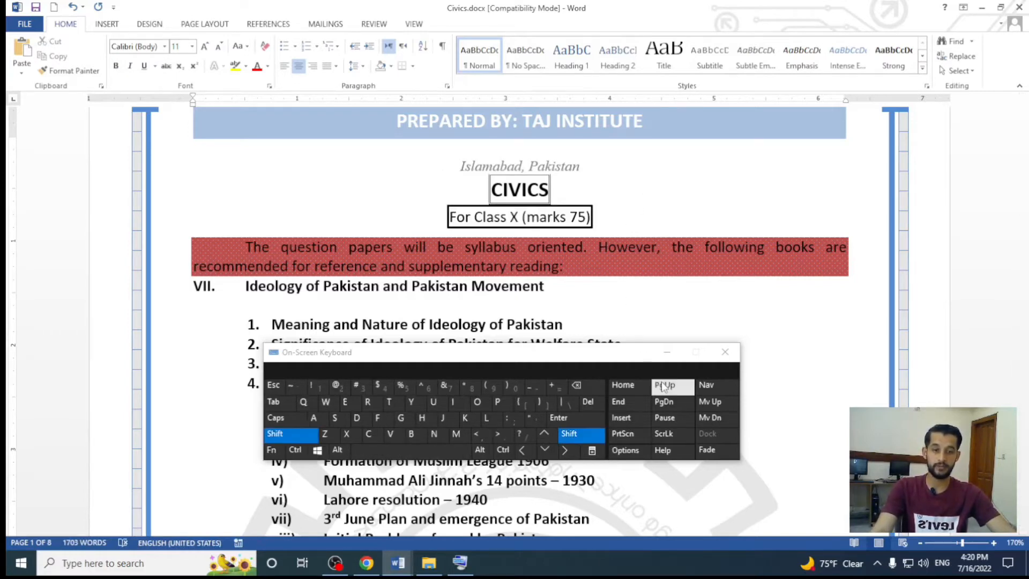
key(shift+Home)
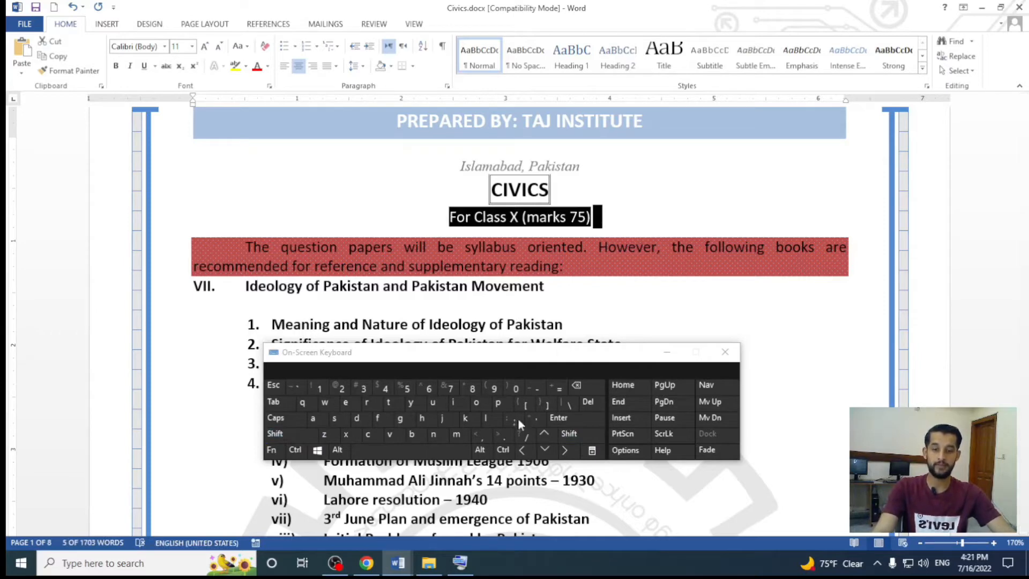
key(alt+shift)
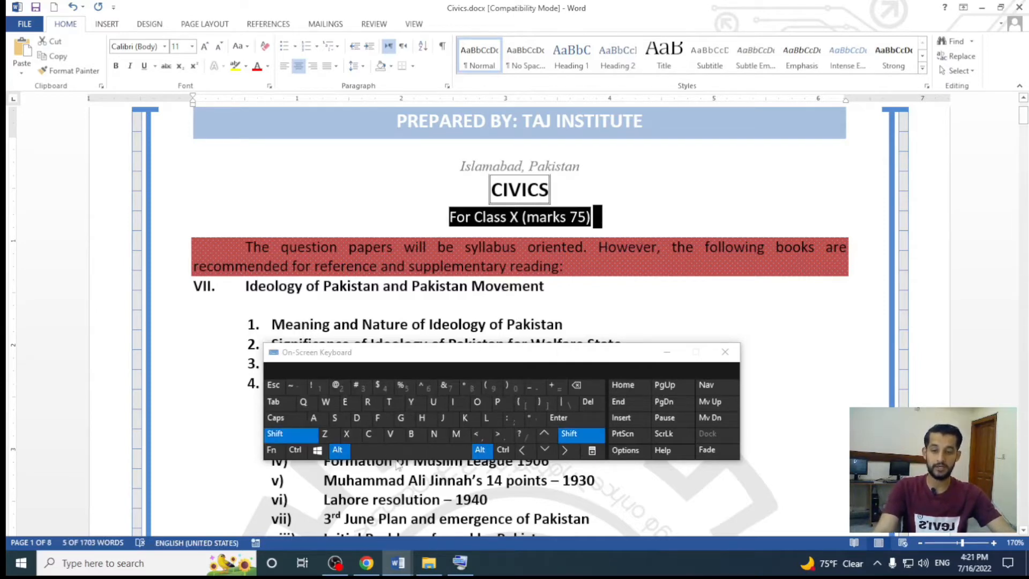
click(545, 450)
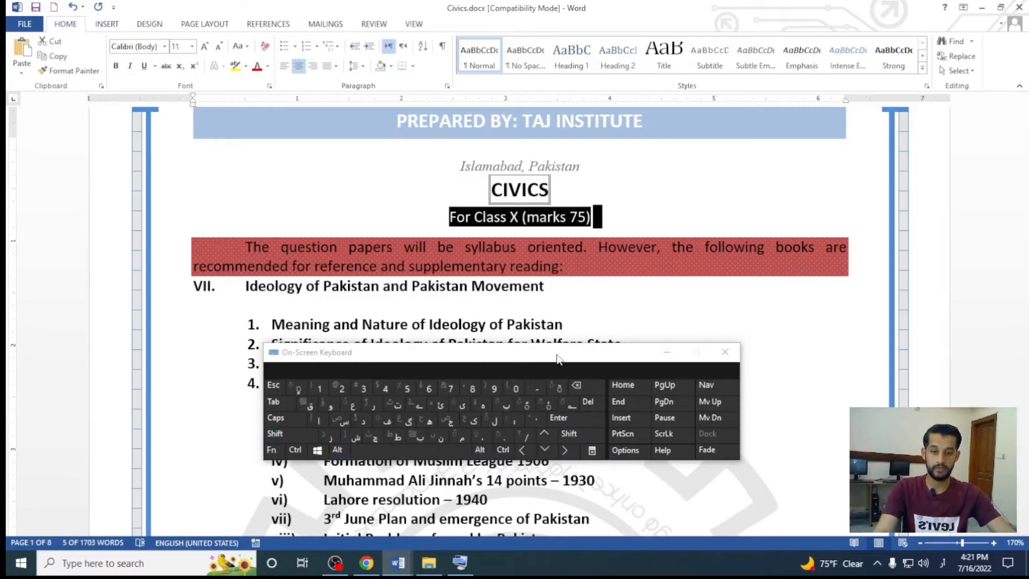
drag(558, 359, 585, 62)
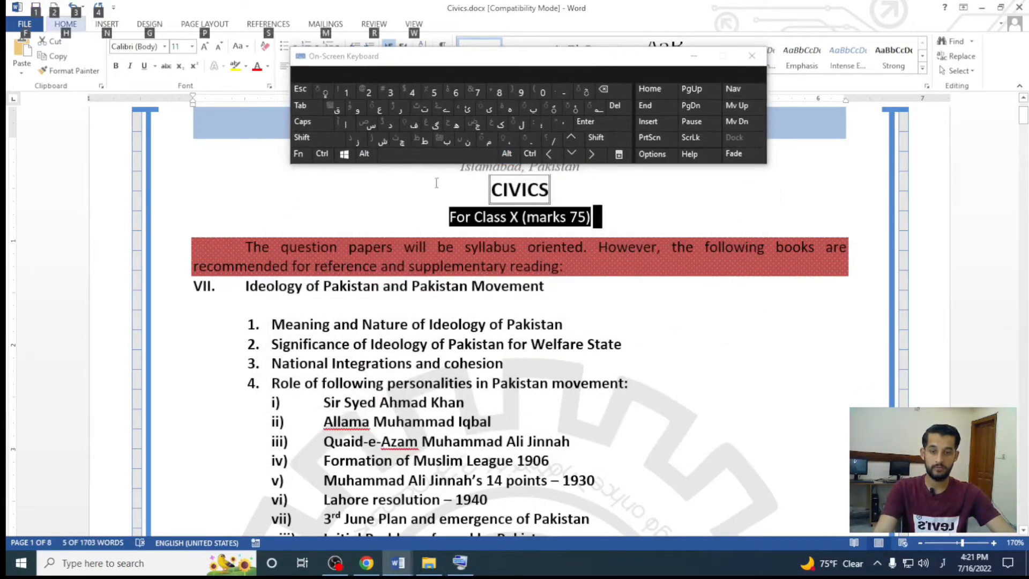
key(alt+shift)
key(alt+shift)
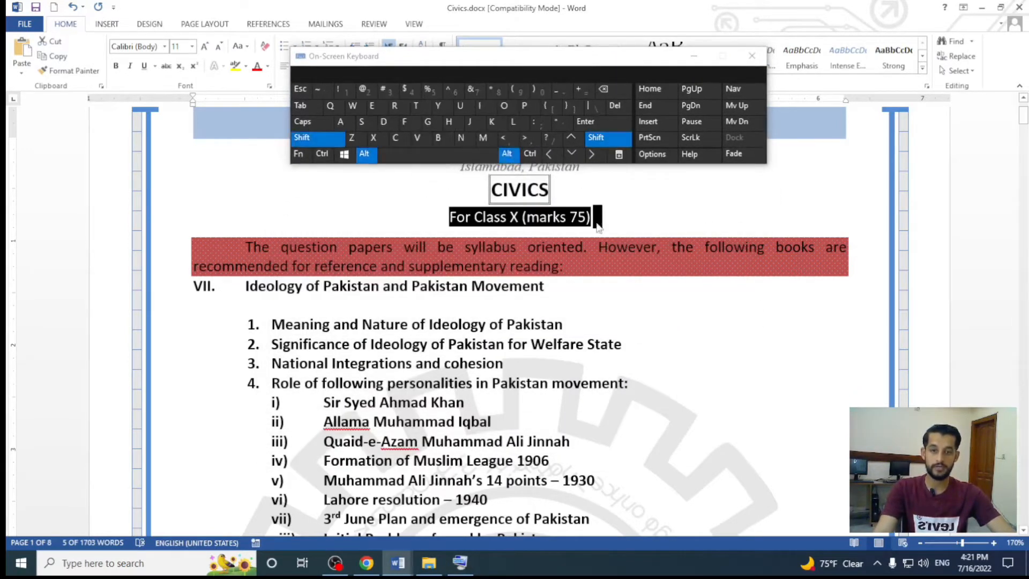
Move the "For Class X (marks 75)" line down to directly below item vi, "Lahore resolution – 1940"
click(572, 154)
click(572, 154)
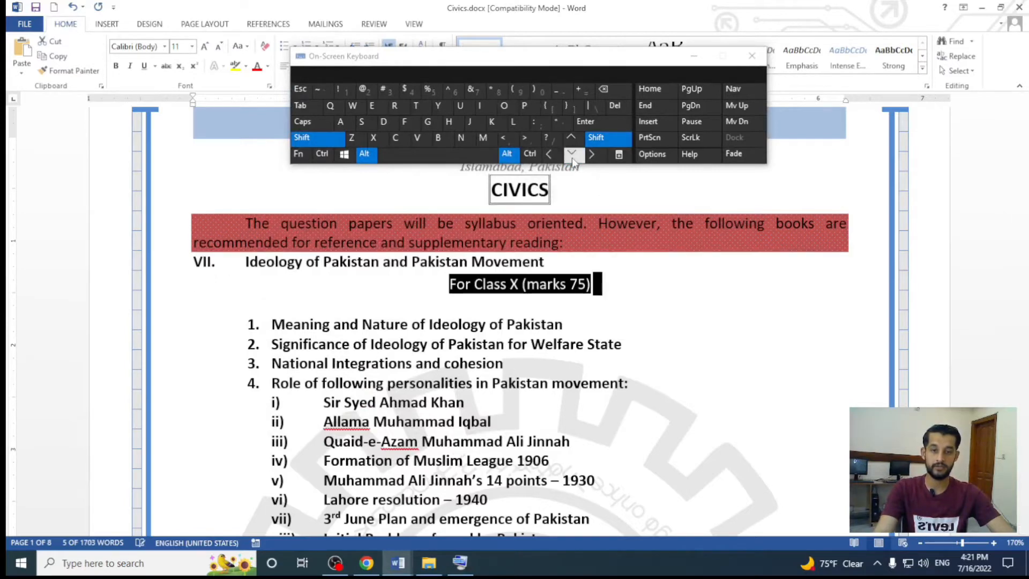
click(572, 155)
click(572, 155)
click(572, 154)
click(572, 155)
click(572, 154)
click(572, 155)
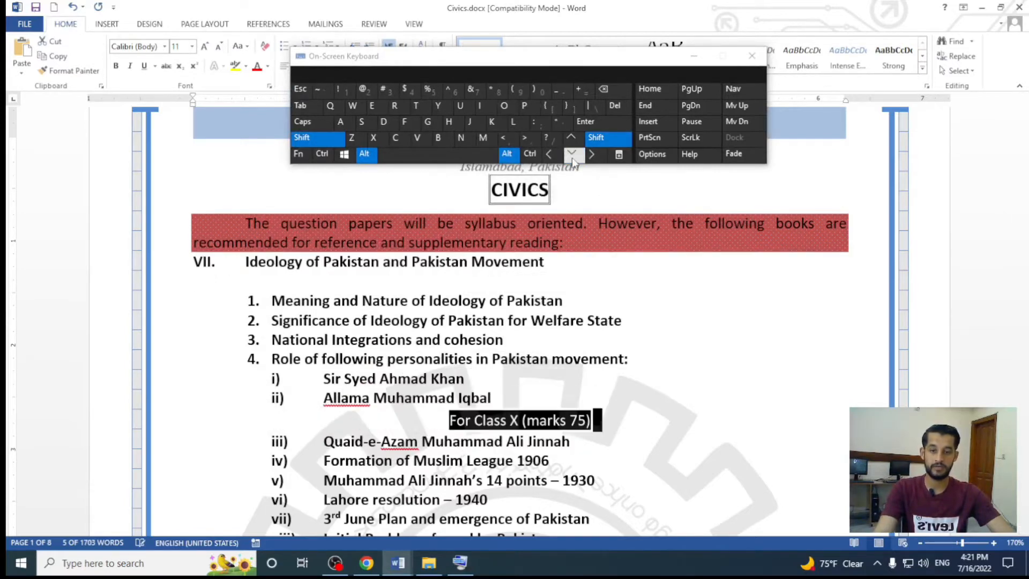
click(572, 154)
click(572, 155)
Move the "For Class X (marks 75)" line down to below item viii, "Initial Problems forced by Pakistan", directly above section VIII
click(572, 154)
click(572, 154)
click(596, 138)
scroll(567, 259, down, 3)
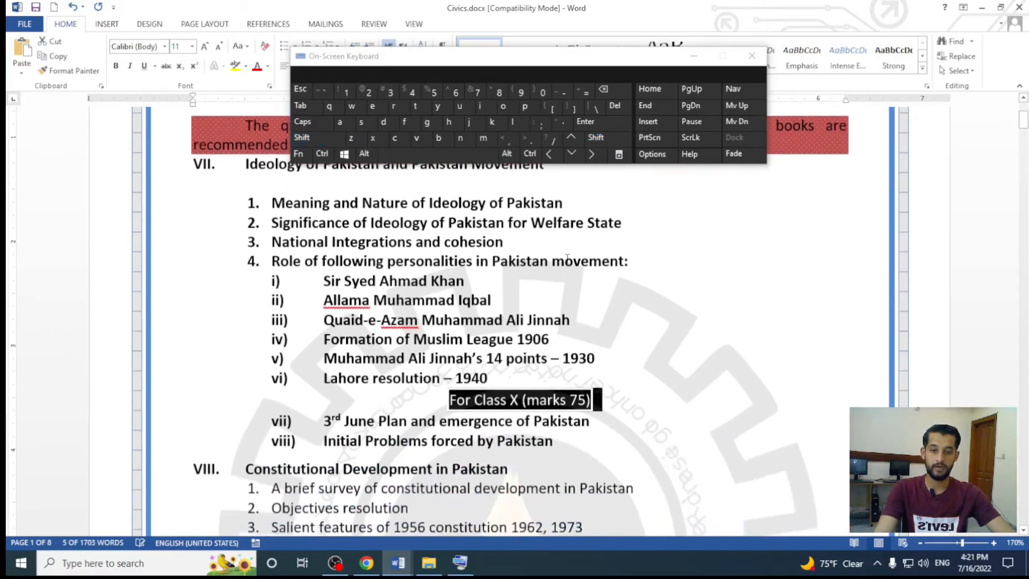
scroll(567, 259, down, 1)
click(596, 138)
click(506, 154)
click(572, 155)
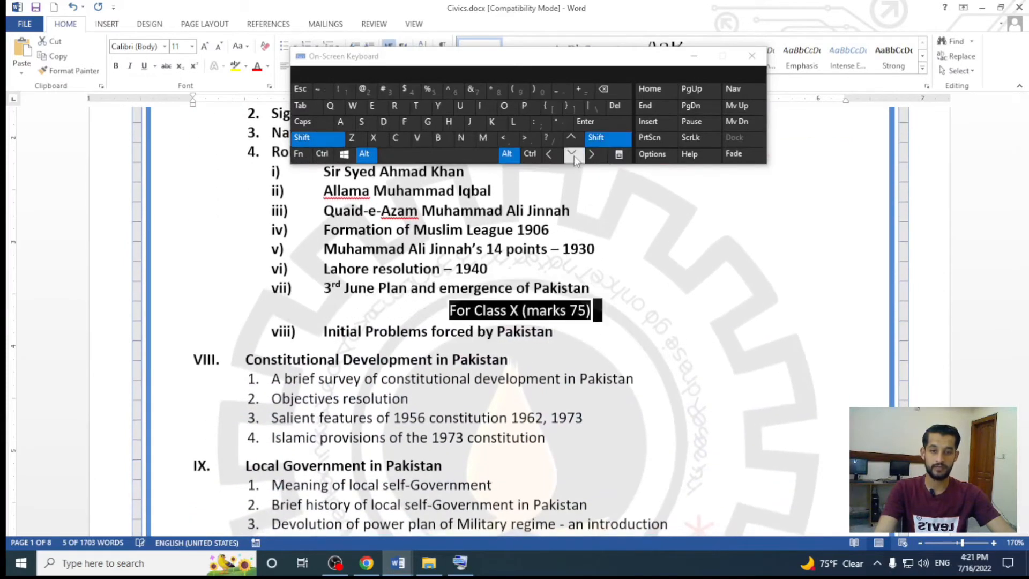
click(572, 155)
click(572, 154)
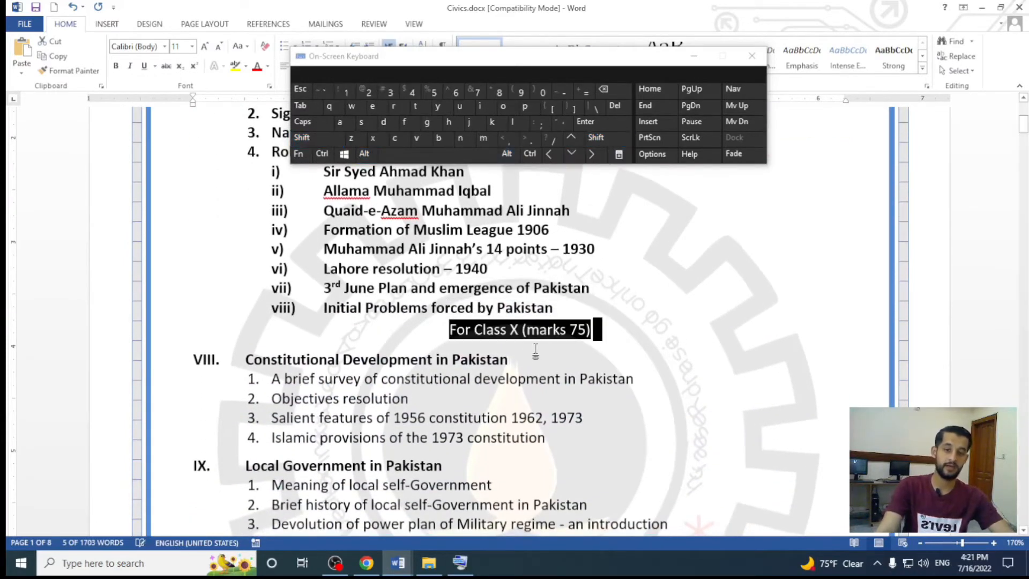
Select the heading "RECOMMENDED REFERENCE BOOKS FOR CLASS X" and move the on-screen keyboard below it
scroll(499, 374, down, 8)
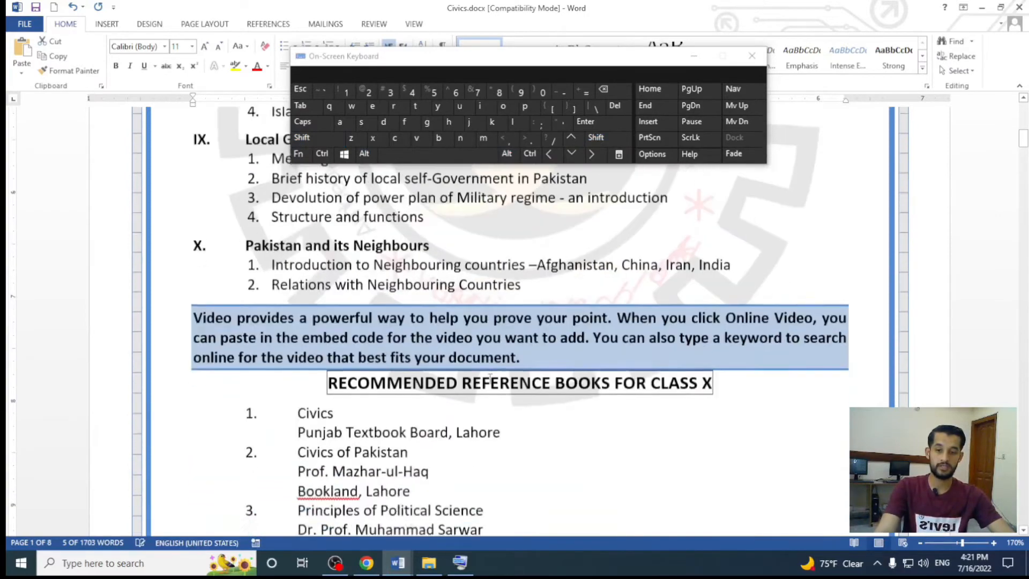
drag(723, 302, 329, 295)
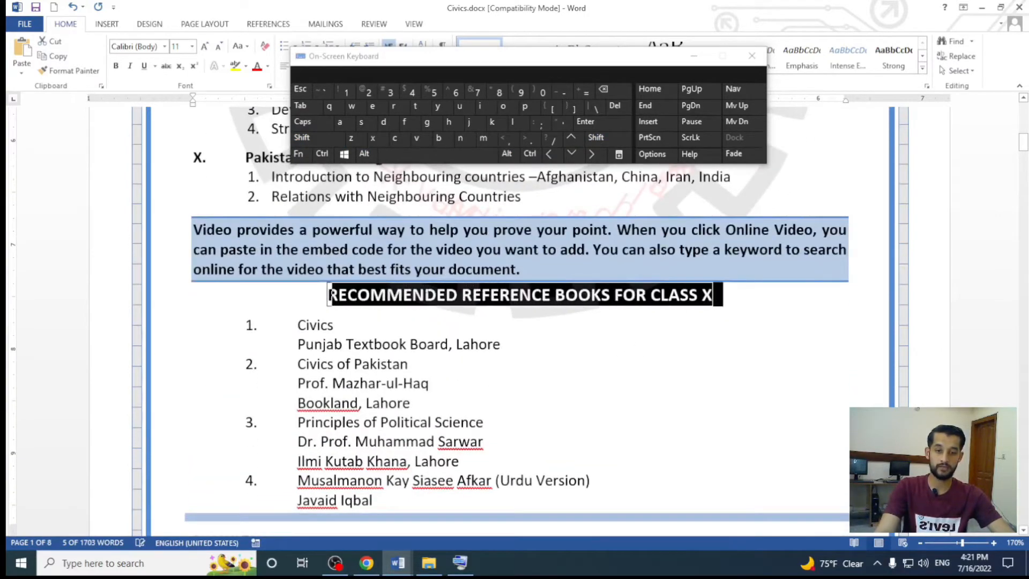
click(506, 154)
click(596, 137)
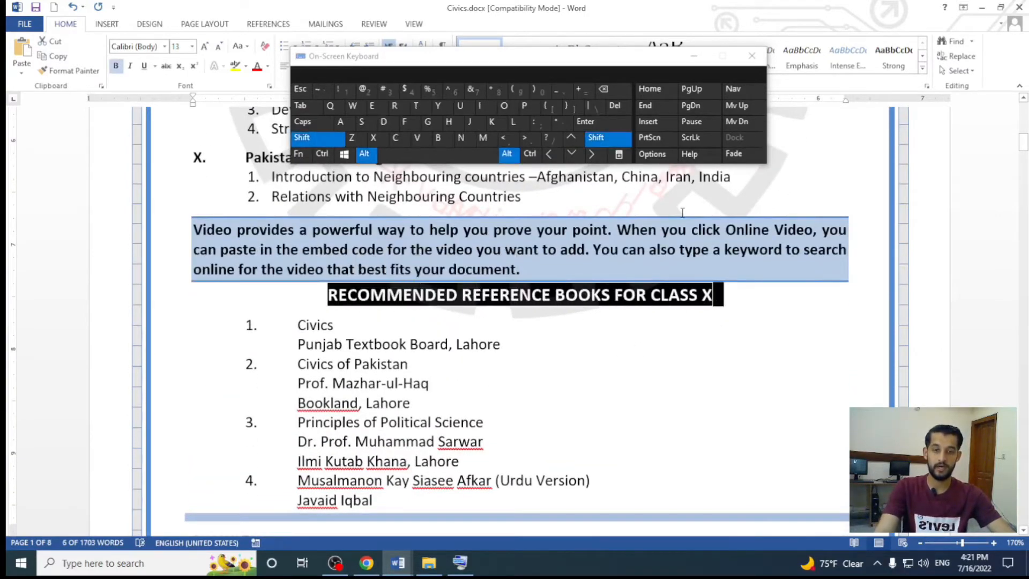
drag(561, 56, 553, 391)
click(585, 471)
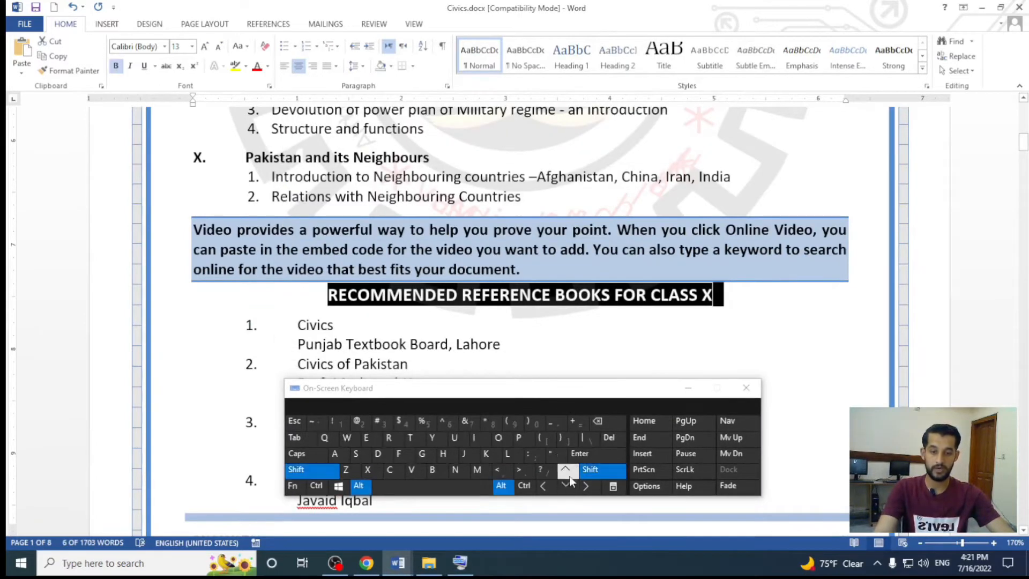
Move the "RECOMMENDED REFERENCE BOOKS FOR CLASS X" heading up past sections X, IX and VIII to directly above "For Class X (marks 75)"
click(565, 472)
click(566, 471)
click(566, 472)
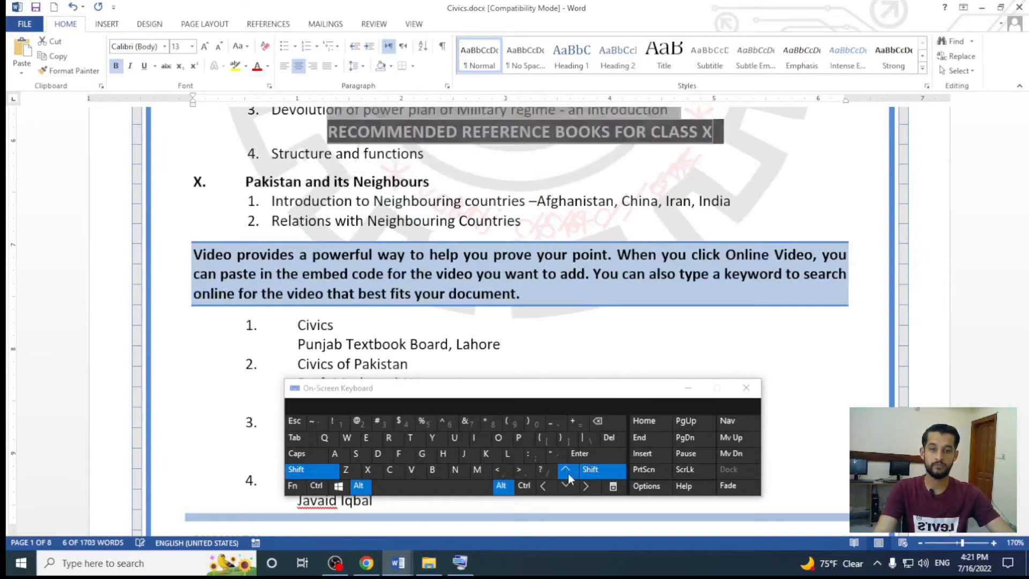
click(566, 472)
key(alt+shift+Up)
key(alt+shift+Up)
key(alt+shift+Up)
key(alt+shift+Up)
key(alt+shift+Up)
key(alt+shift+Up)
key(alt+shift+Up)
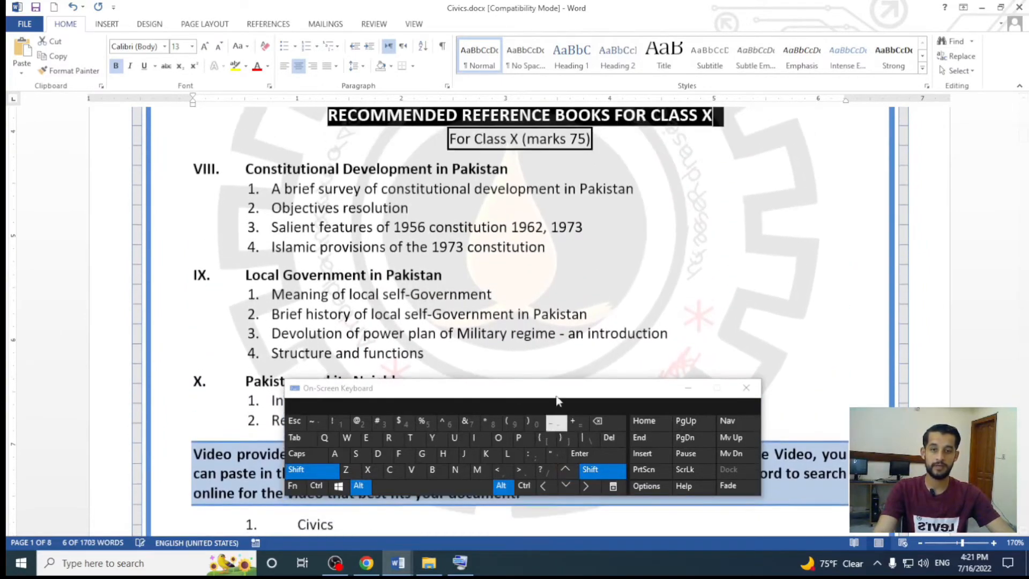
Move the "RECOMMENDED REFERENCE BOOKS FOR CLASS X" heading up to directly below item 4, "Role of following personalities in Pakistan movement"
scroll(551, 362, up, 3)
alt+shift+click(566, 473)
alt+shift+click(566, 473)
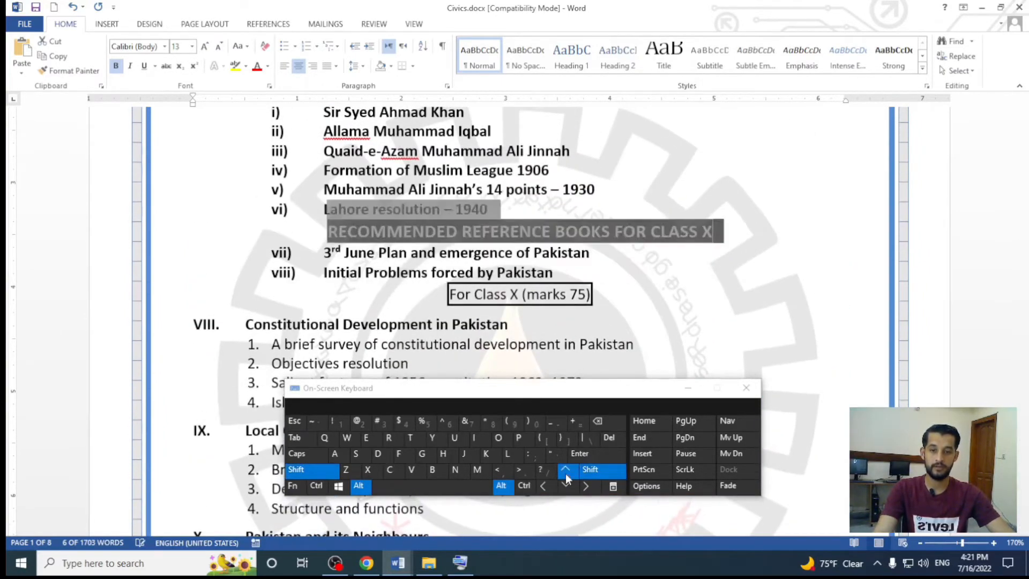
alt+shift+click(566, 473)
alt+shift+click(566, 472)
alt+shift+click(565, 473)
key(alt+shift+Up)
key(alt+shift+Up)
key(alt+shift+Up)
Move the "RECOMMENDED REFERENCE BOOKS FOR CLASS X" heading up to directly below the "CIVICS" title and deselect it
scroll(558, 343, up, 3)
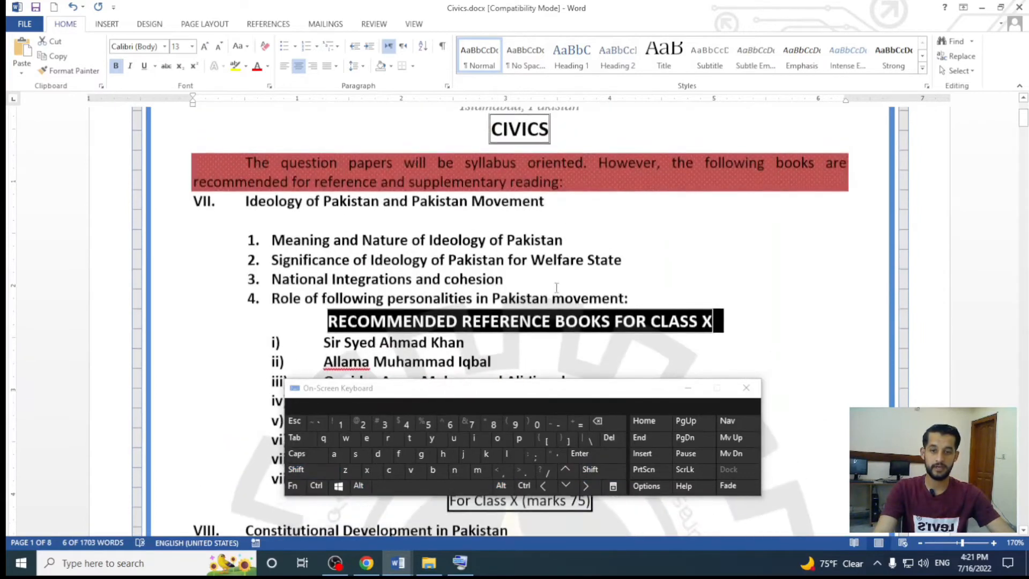
click(567, 474)
click(567, 471)
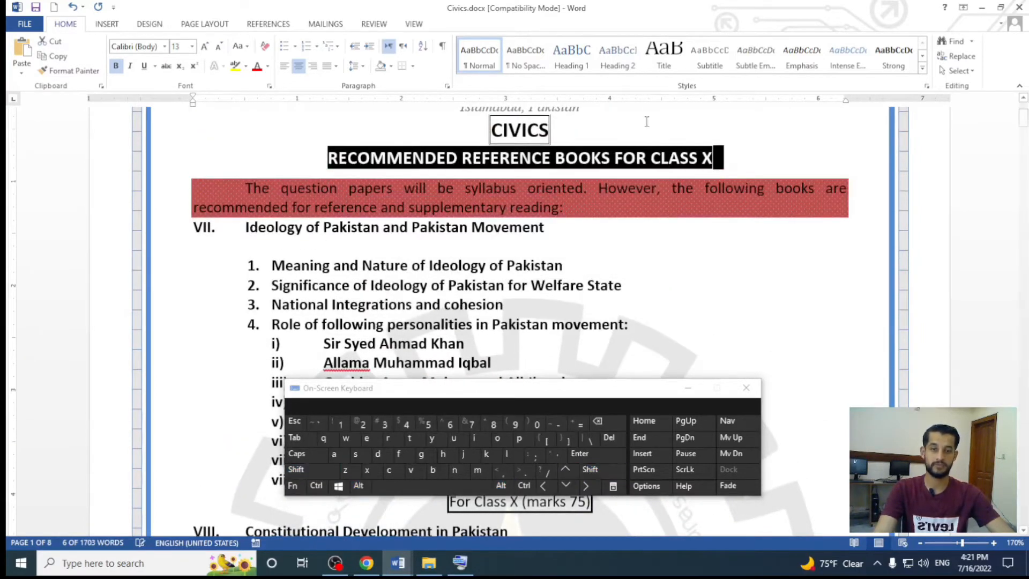
click(622, 156)
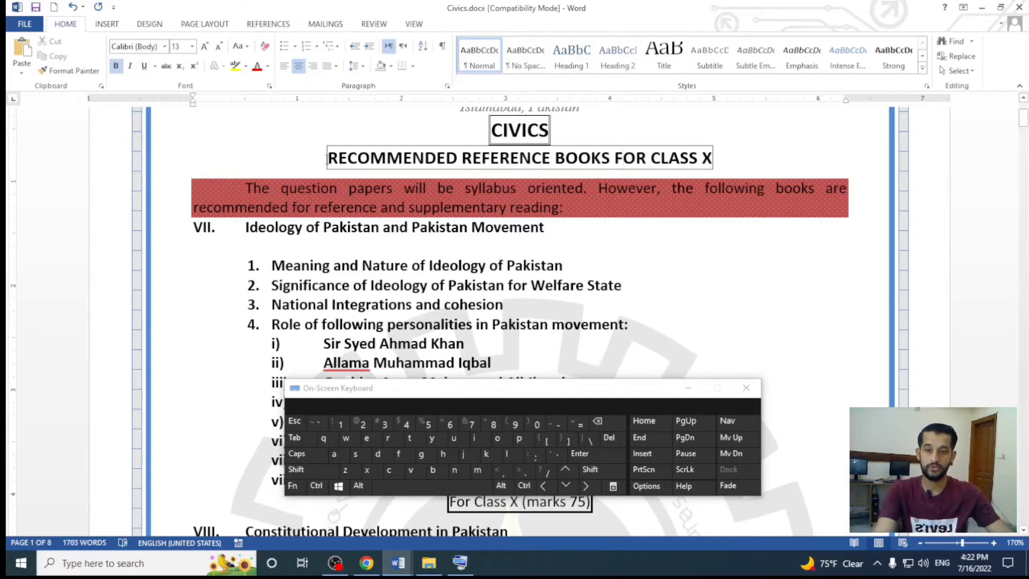
Select the lines from "RECOMMENDED REFERENCE BOOKS FOR CLASS X" through the section VII heading, and then select the "Video provides" paragraph instead
drag(326, 157, 546, 228)
scroll(655, 261, down, 1)
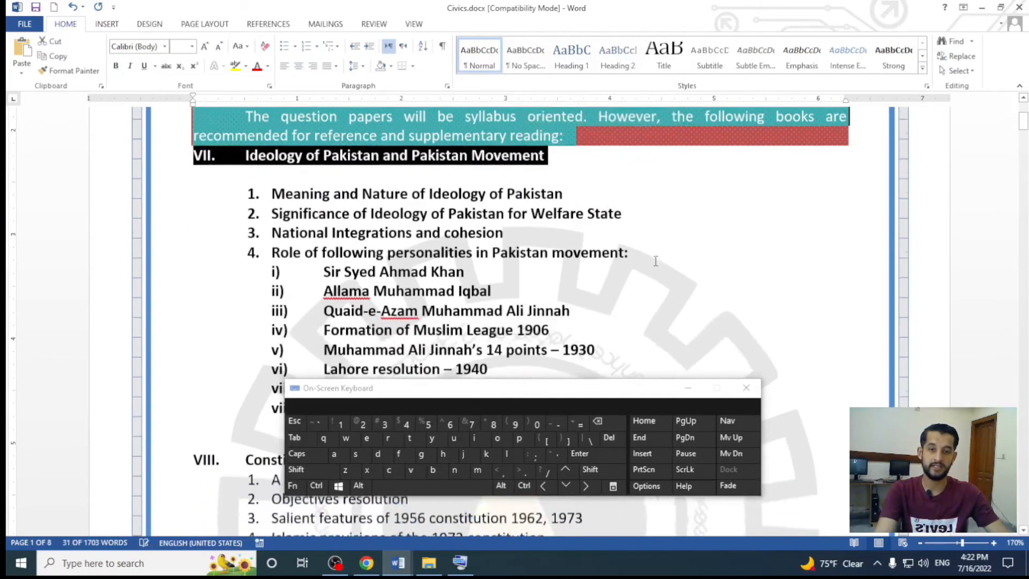
scroll(655, 261, down, 5)
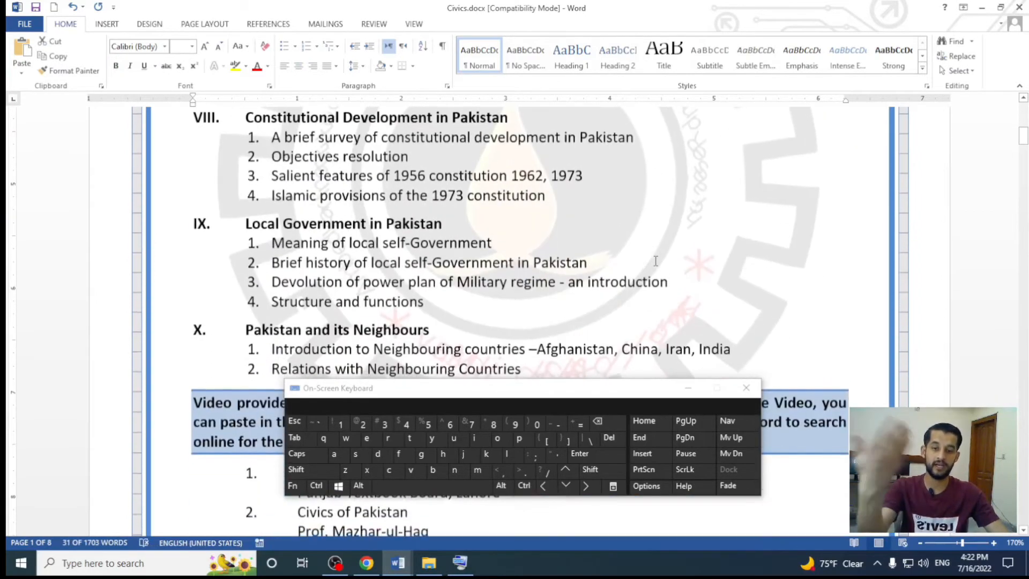
scroll(655, 261, down, 3)
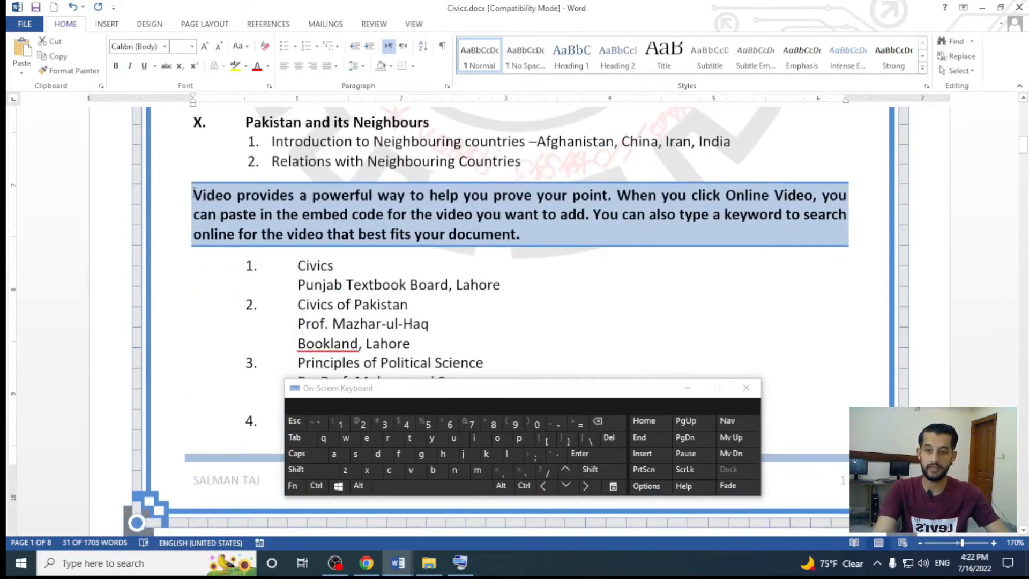
drag(194, 192, 608, 237)
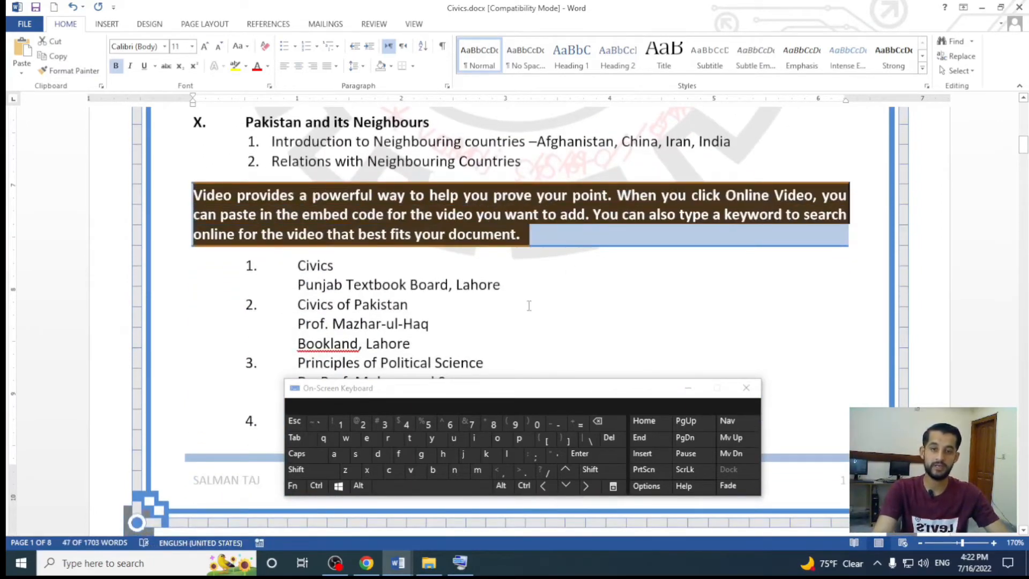
Select the "For Class X (marks 75)" line above section VIII
scroll(529, 306, up, 2)
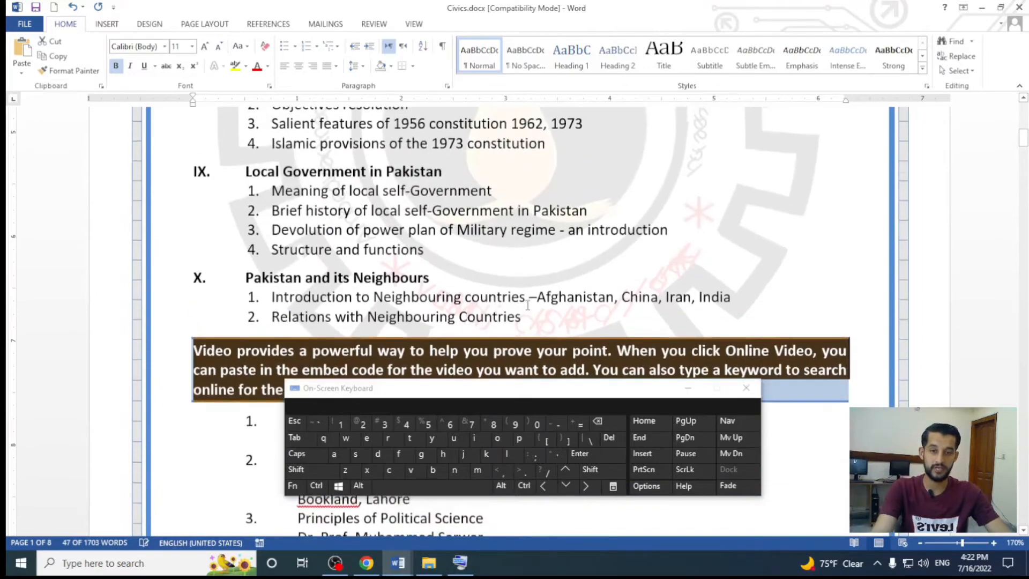
scroll(528, 305, up, 5)
drag(448, 346, 600, 348)
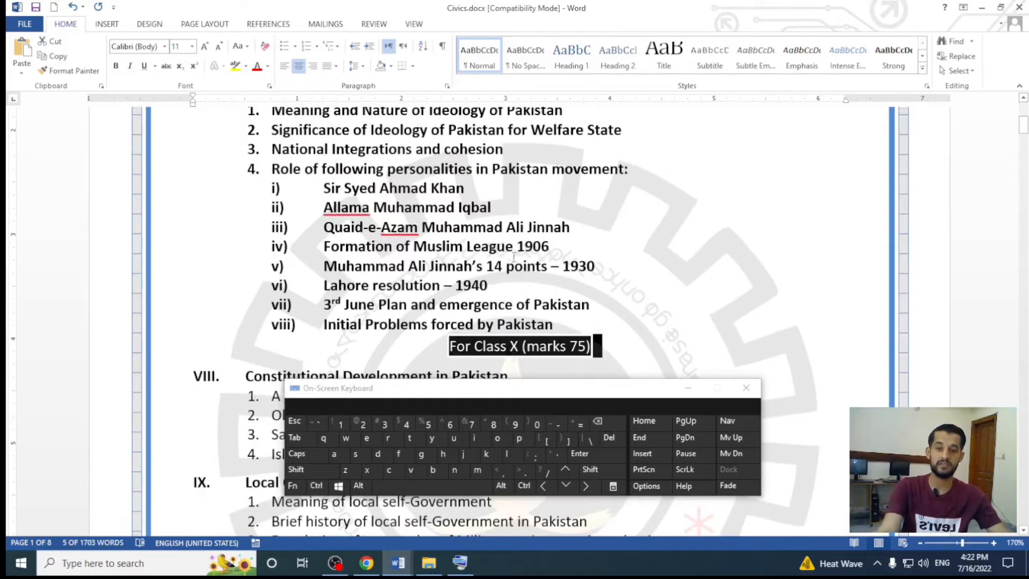
Switch to Ms Word Lesson 10.docx and select the Urdu description of Ctrl Shift C in the Clipboard Commands table
key(ctrl)
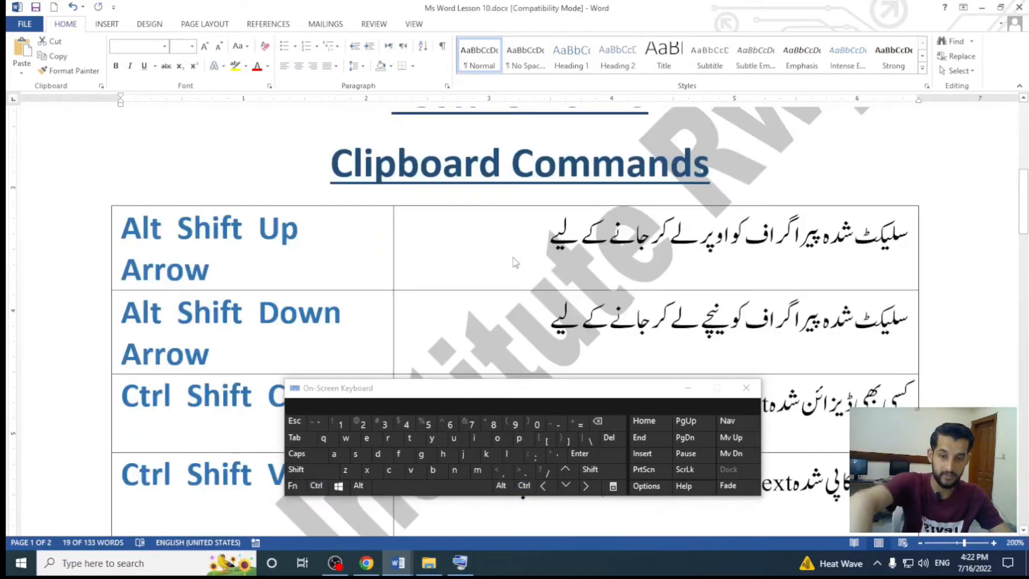
click(260, 344)
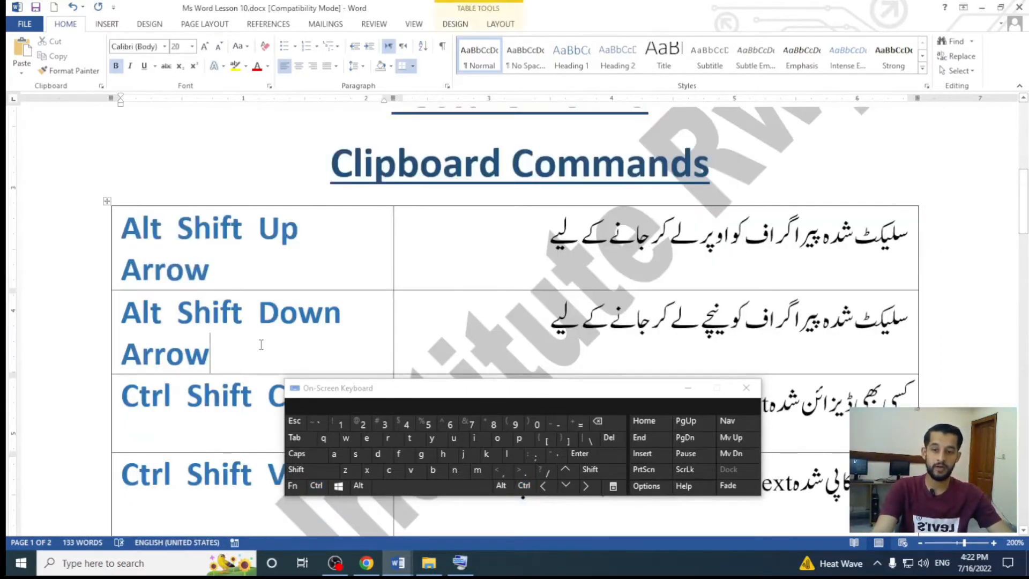
scroll(326, 265, down, 2)
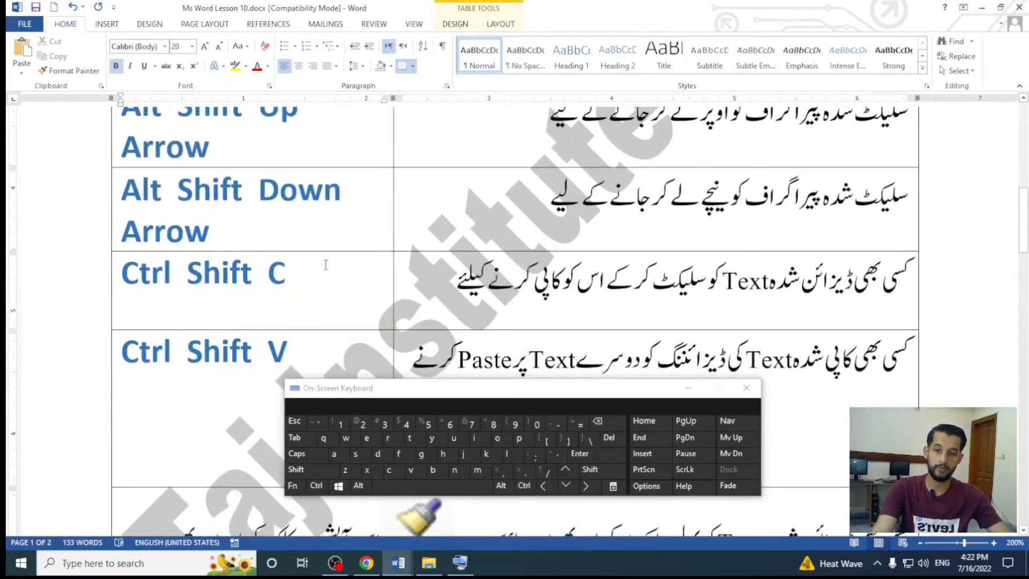
click(315, 274)
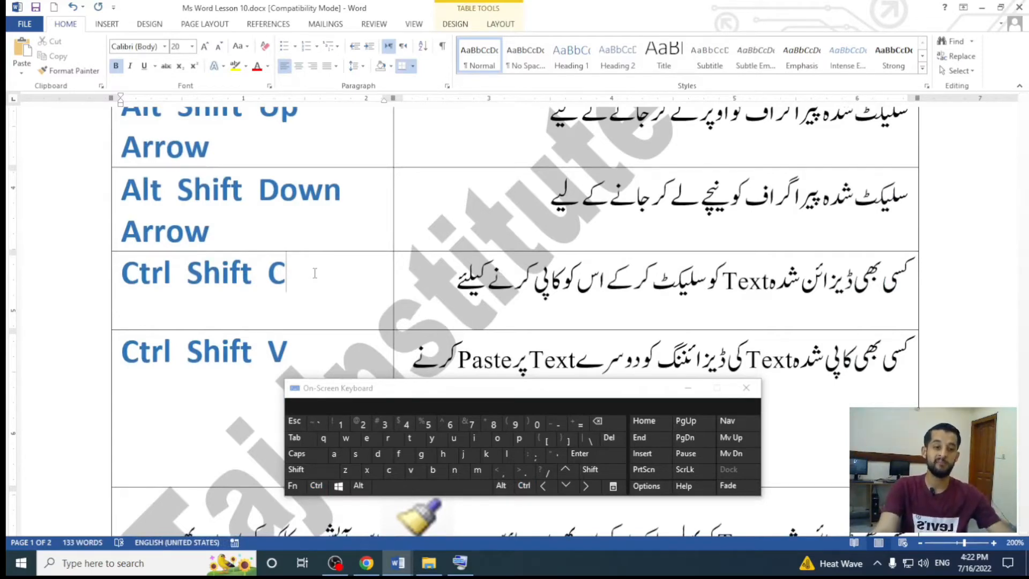
drag(910, 283, 462, 291)
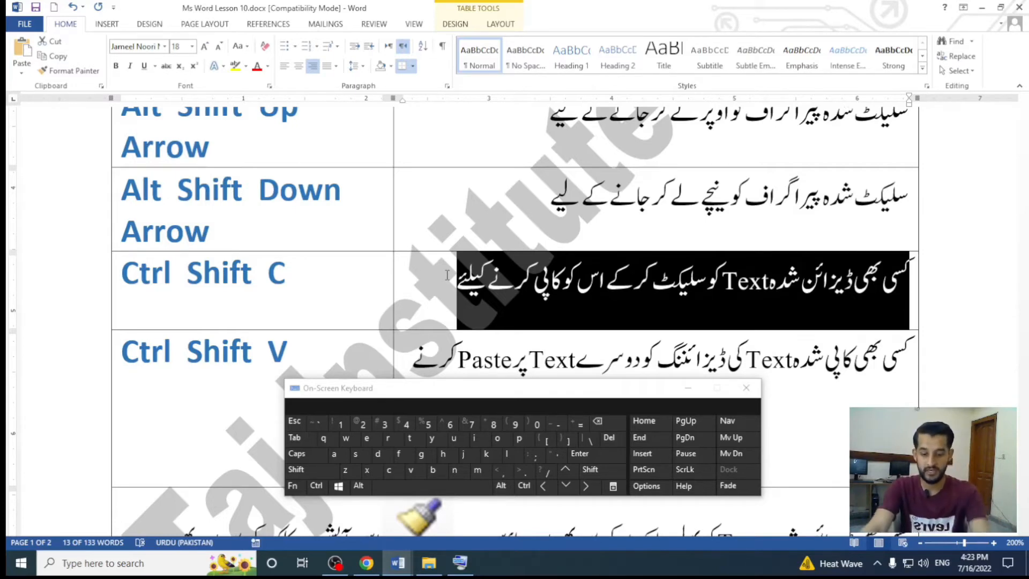
Switch back to Civics.docx and show the headings at the beginning of the document
key(ctrl+F6)
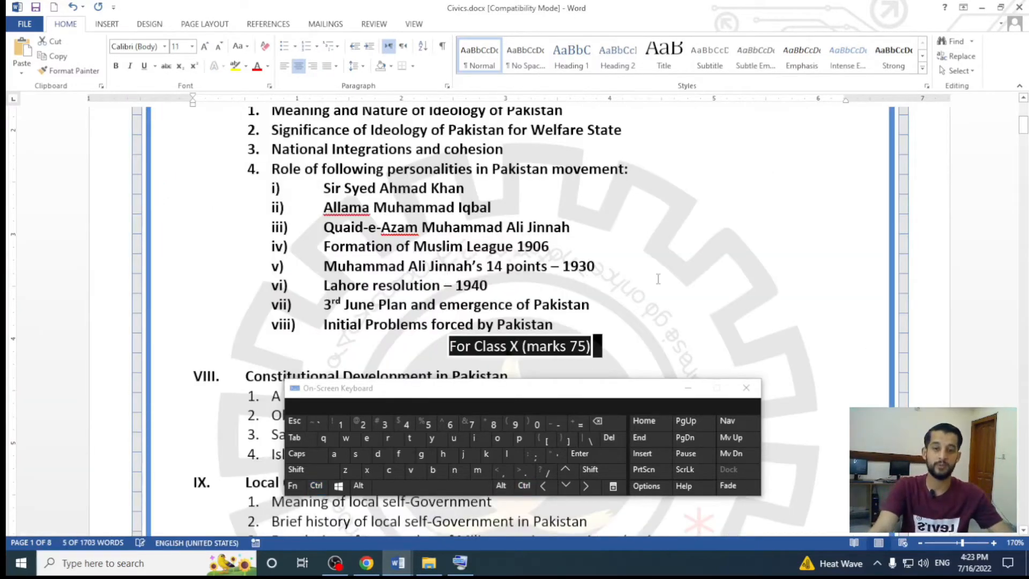
scroll(658, 279, up, 5)
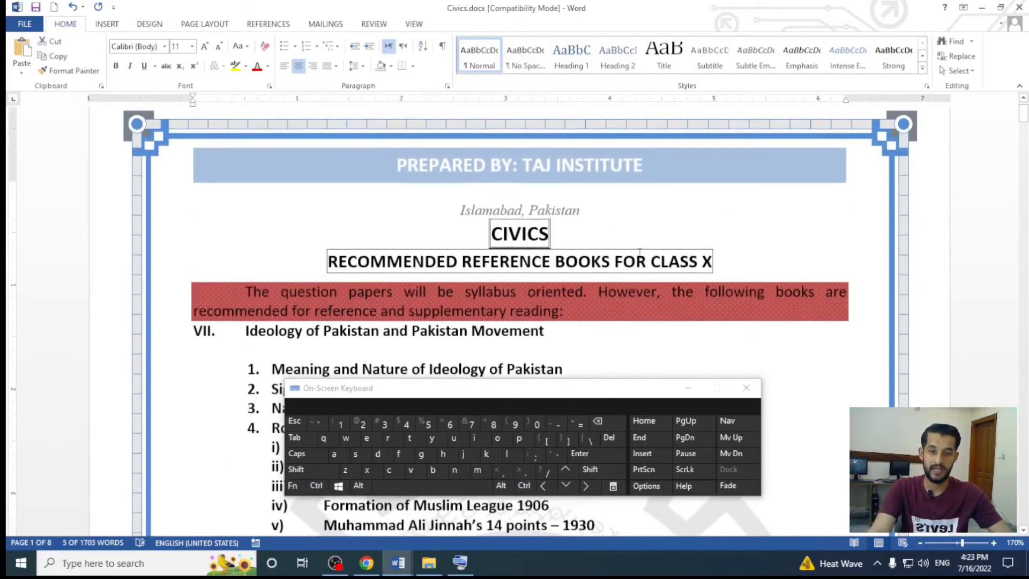